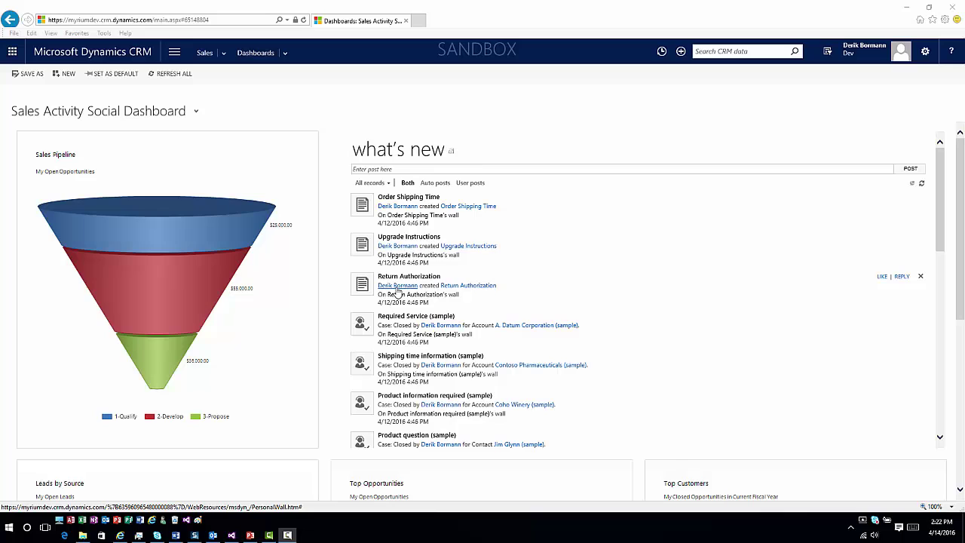
# Step: Open the Accounts list from the Sales area
pyautogui.click(121, 10)
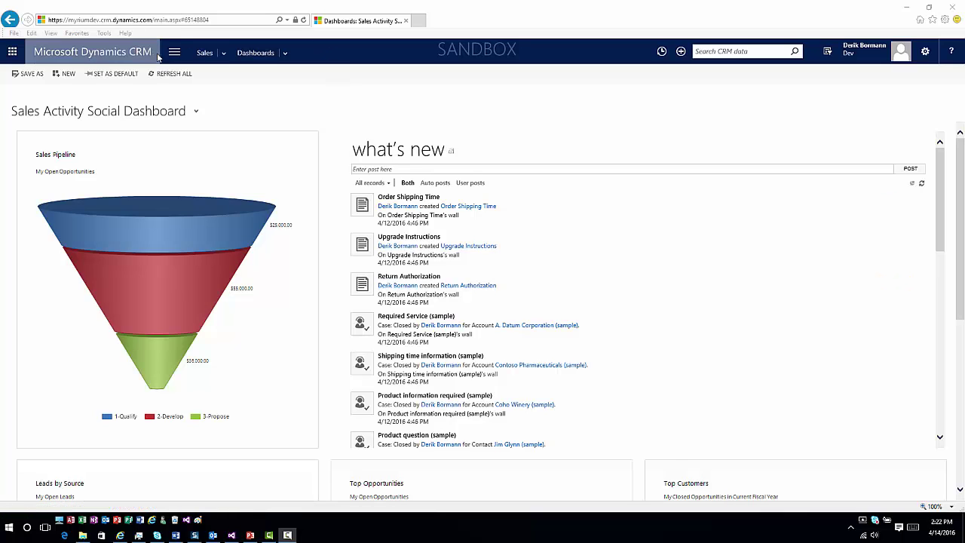
pyautogui.click(184, 58)
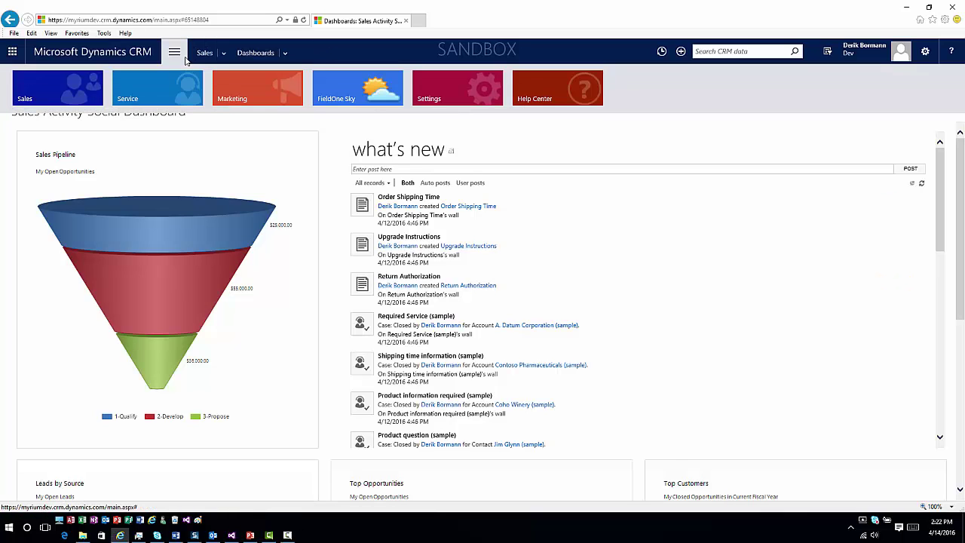
pyautogui.click(91, 92)
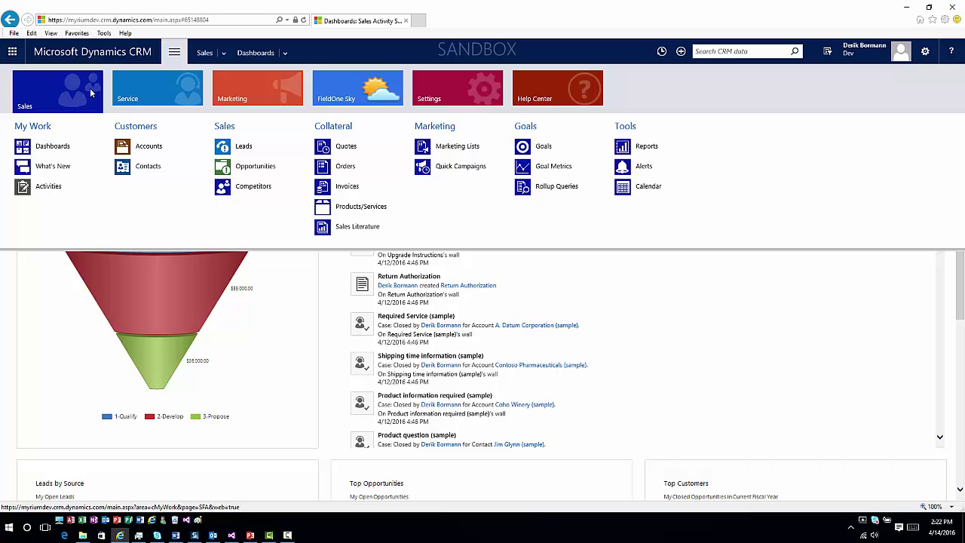
pyautogui.click(145, 146)
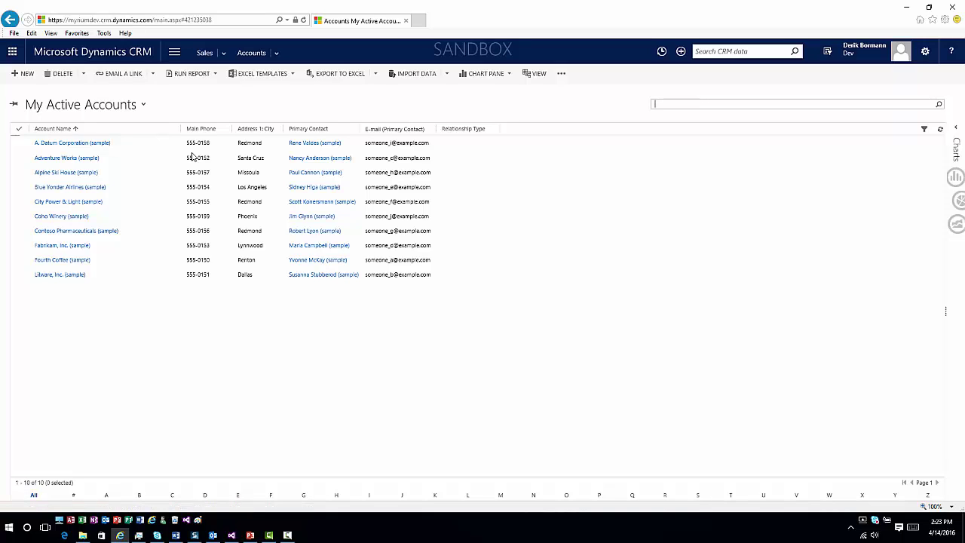
# Step: Select the A. Datum Corporation (sample) account and look at the Word Templates commands available for it
pyautogui.click(167, 148)
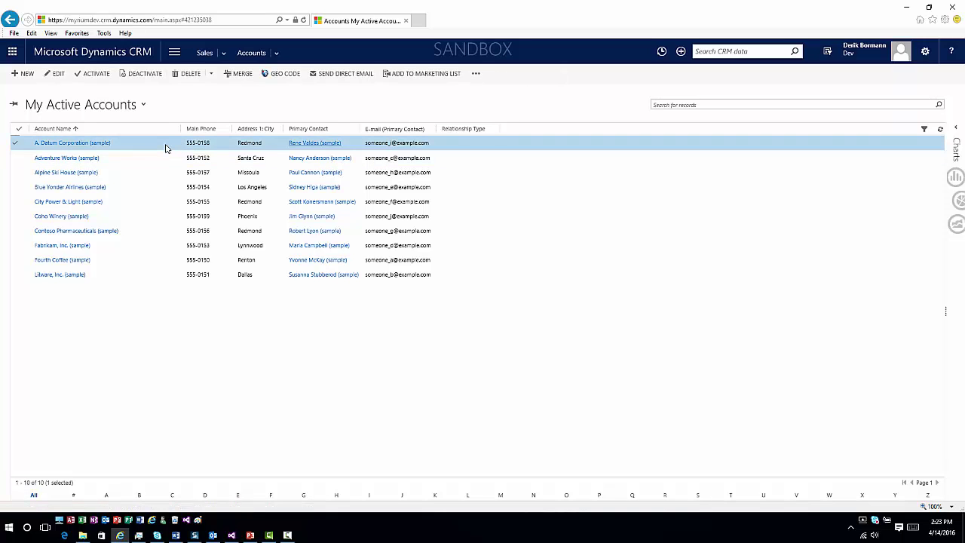
pyautogui.click(477, 74)
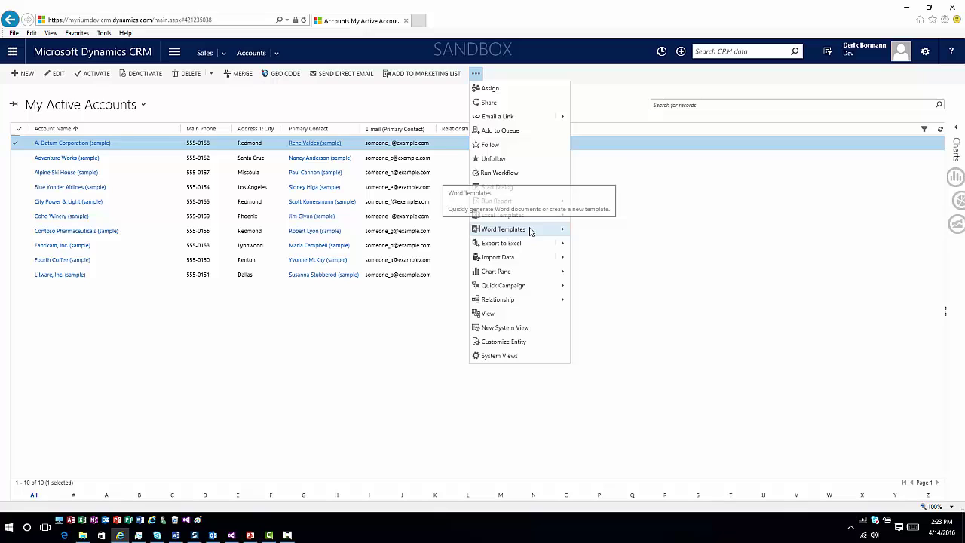
pyautogui.moveTo(530, 231)
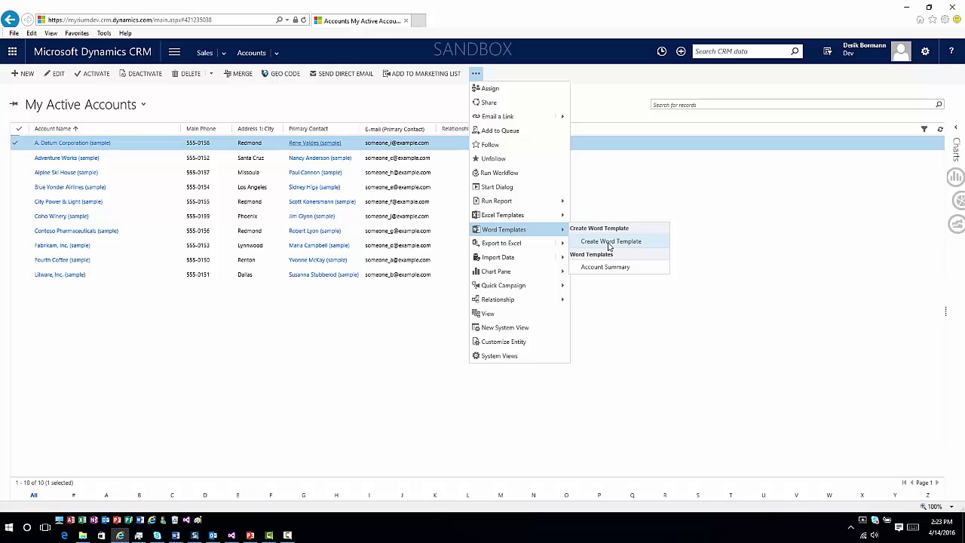
# Step: Open the Document Templates list from the Templates page of the Settings area
pyautogui.click(174, 53)
pyautogui.click(432, 82)
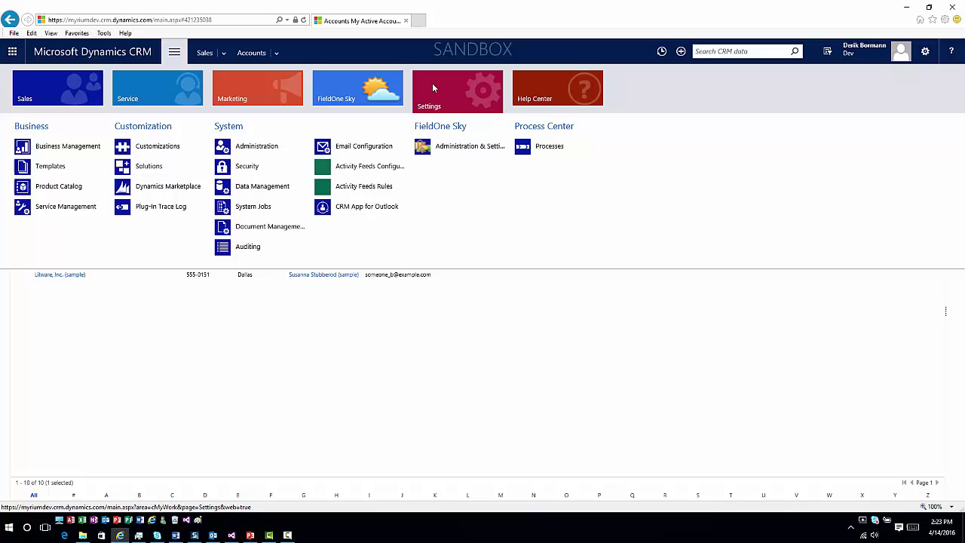
pyautogui.click(69, 172)
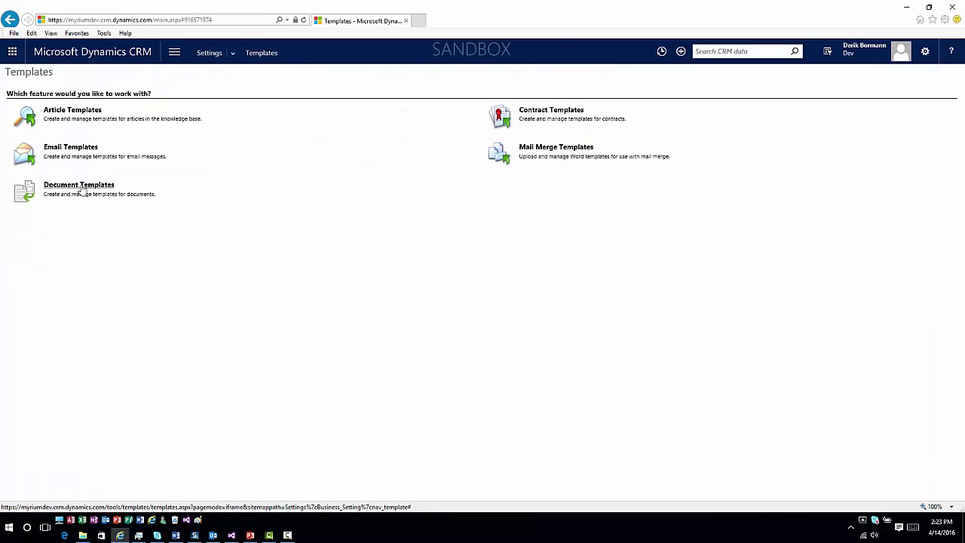
pyautogui.click(82, 190)
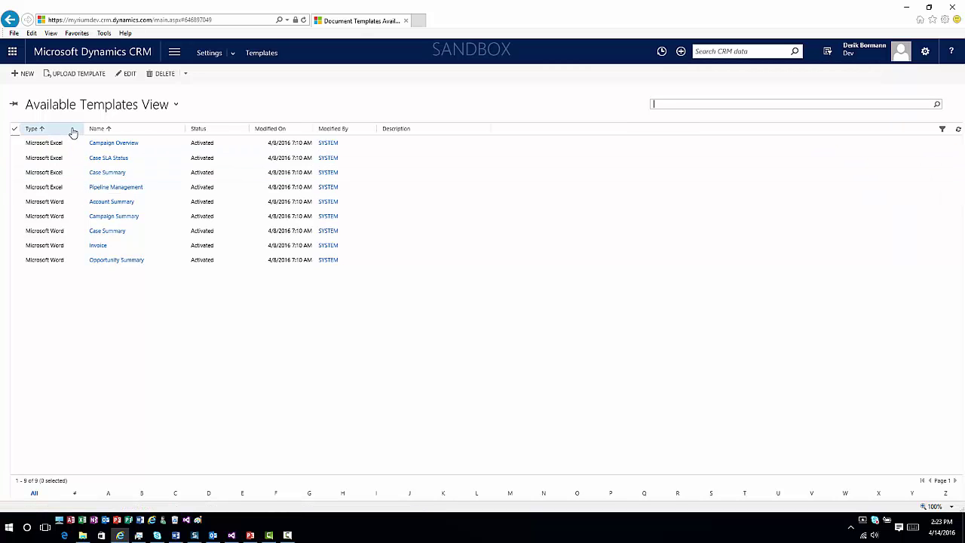
# Step: Start a new Word template based on the Case entity and proceed to its relationship selection
pyautogui.click(27, 75)
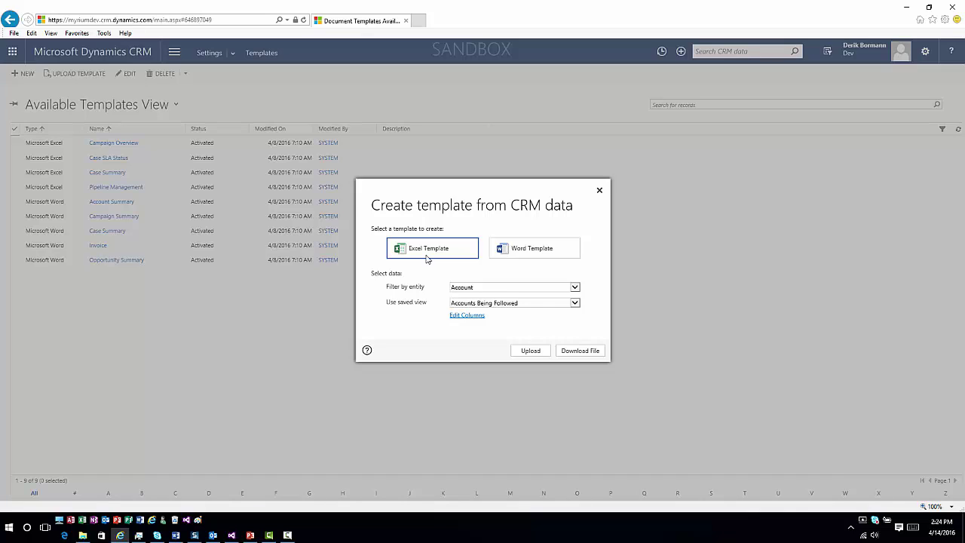
pyautogui.click(538, 255)
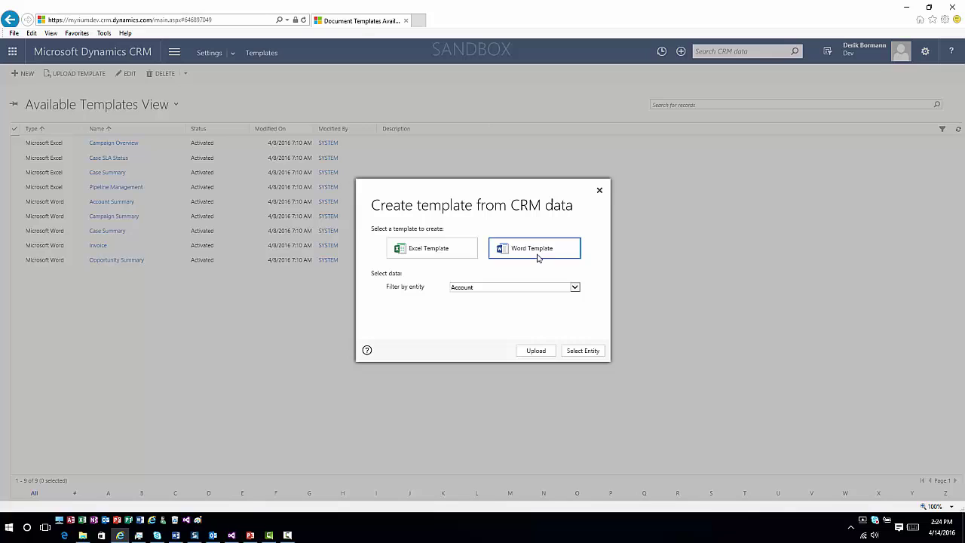
pyautogui.click(572, 289)
pyautogui.scroll(-7, 497, 349)
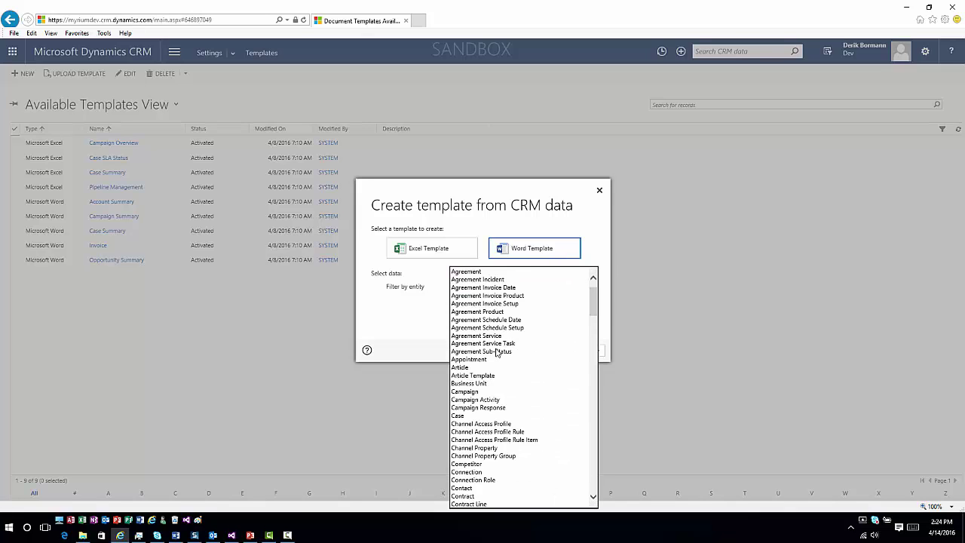
pyautogui.scroll(-5, 497, 352)
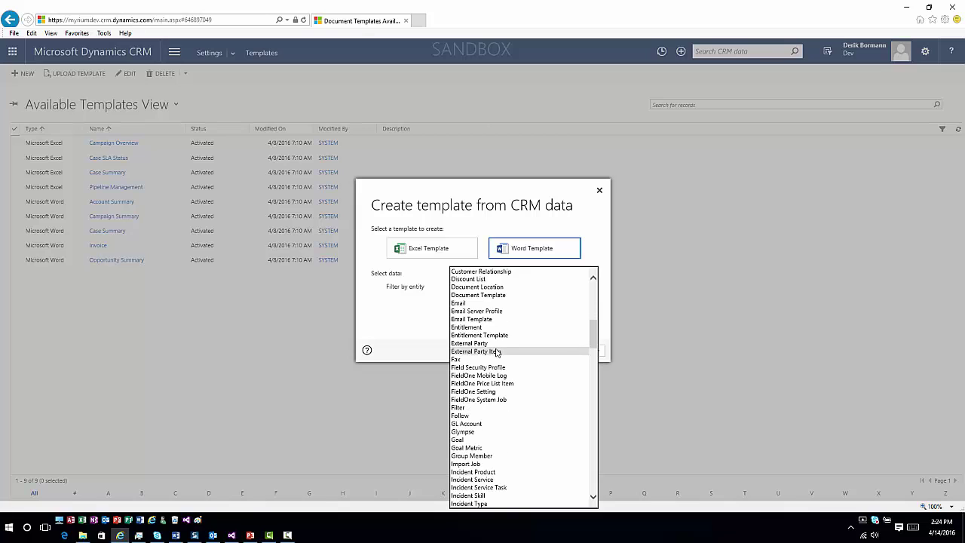
pyautogui.scroll(12, 497, 352)
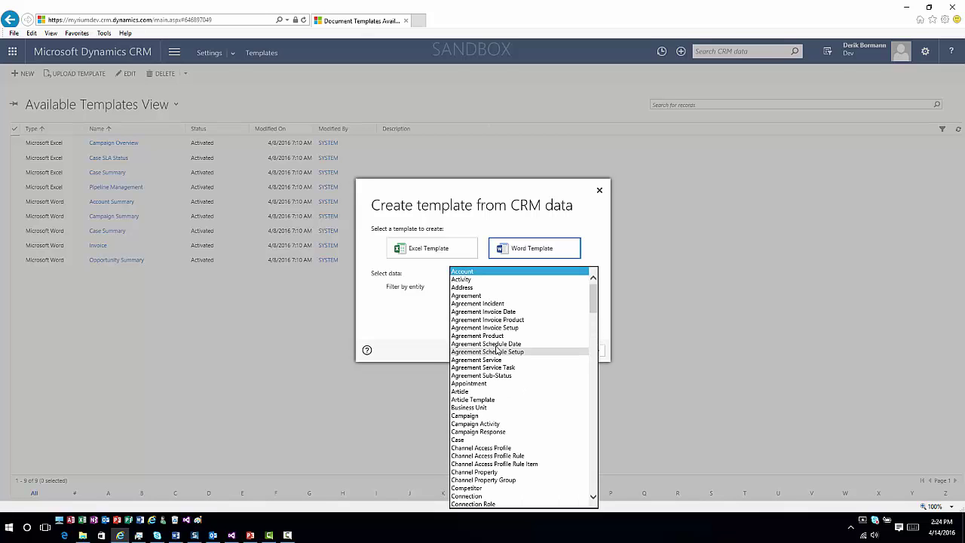
pyautogui.click(486, 440)
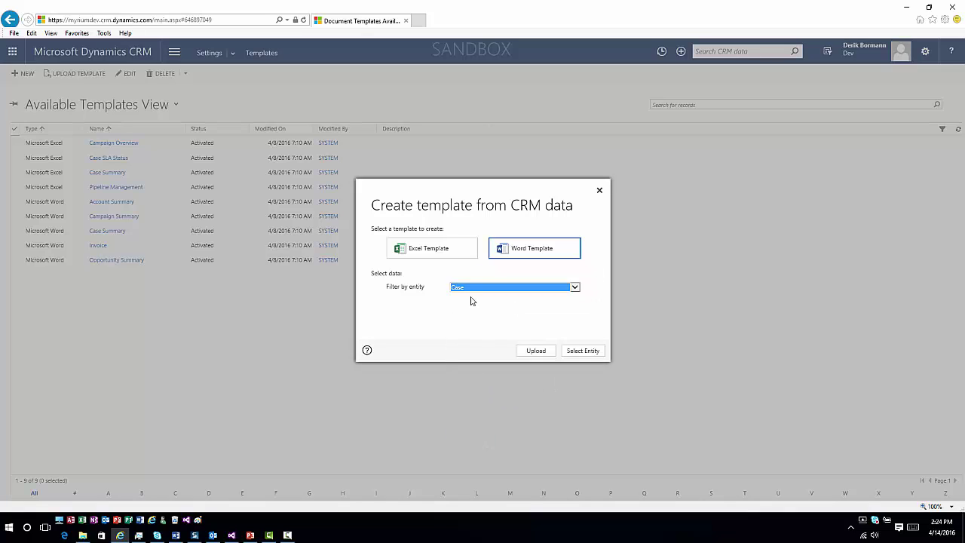
pyautogui.click(582, 351)
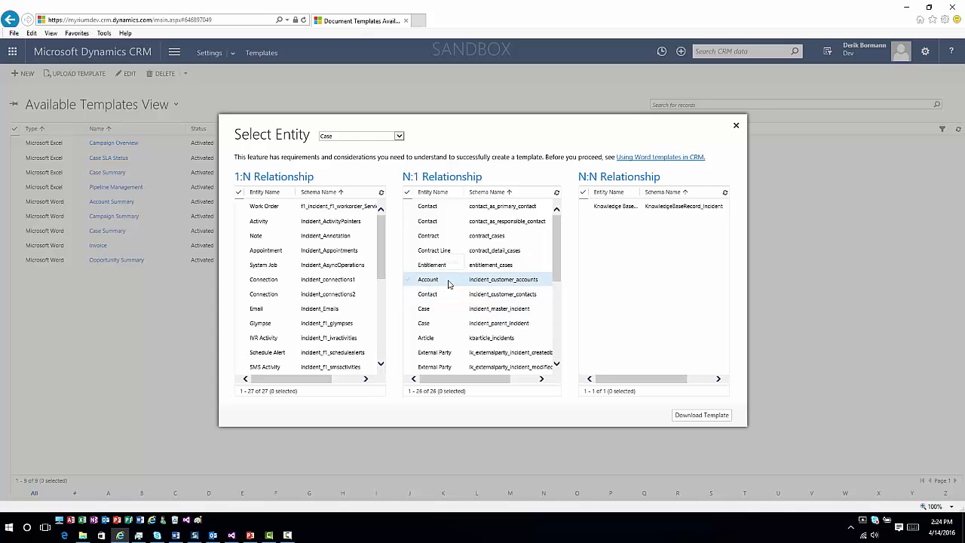
# Step: Include the N:1 relationships contact_as_responsible_contact, incident_customer_accounts and entitlement_cases in the Case template
pyautogui.click(449, 283)
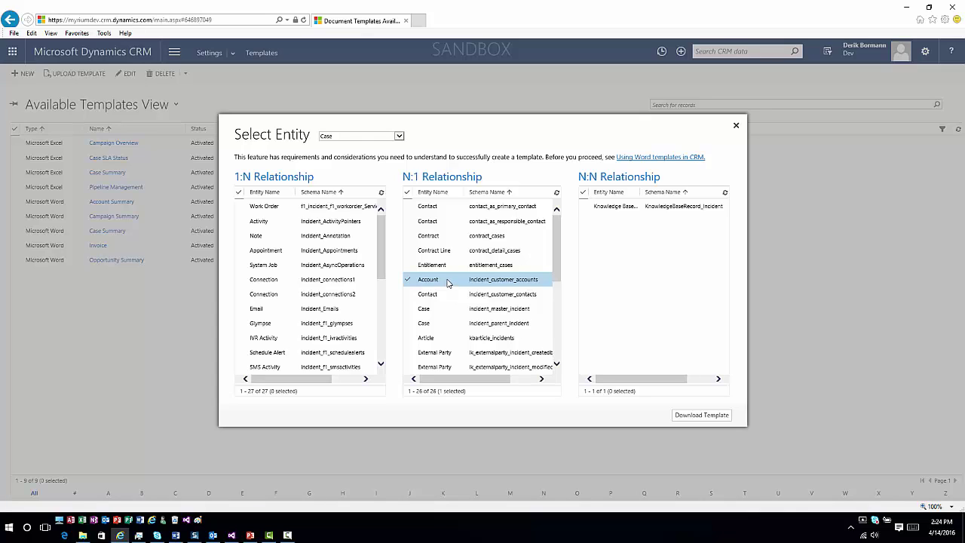
pyautogui.click(451, 221)
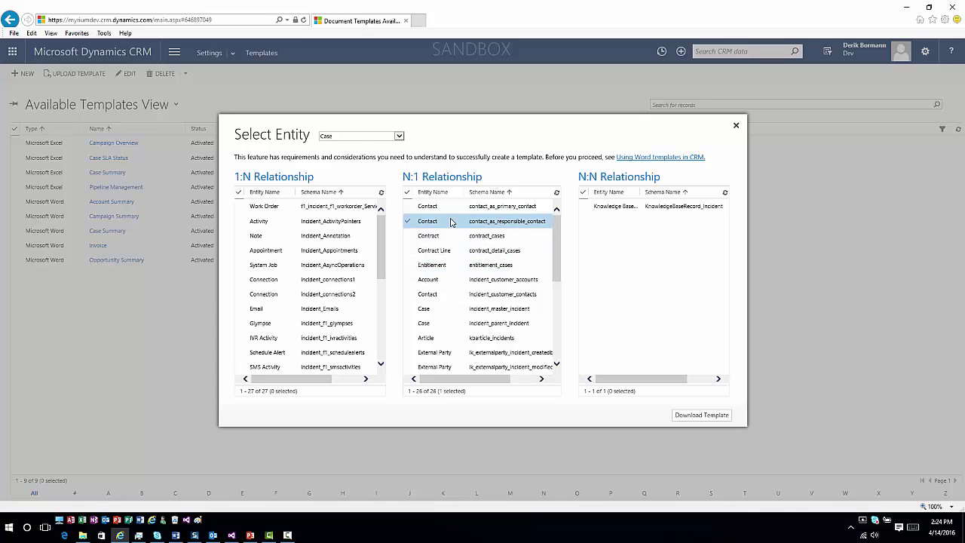
pyautogui.click(407, 279)
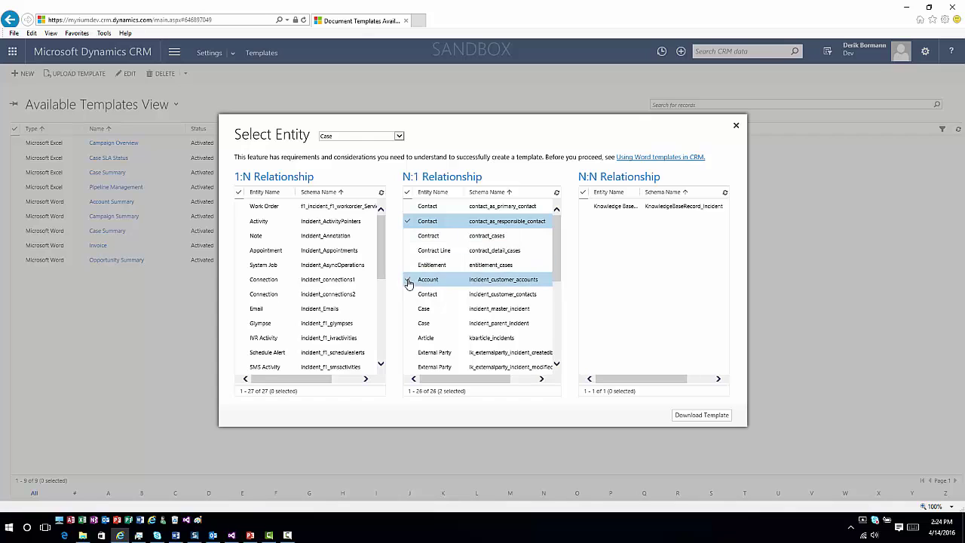
pyautogui.scroll(-1, 407, 331)
pyautogui.scroll(-2, 407, 332)
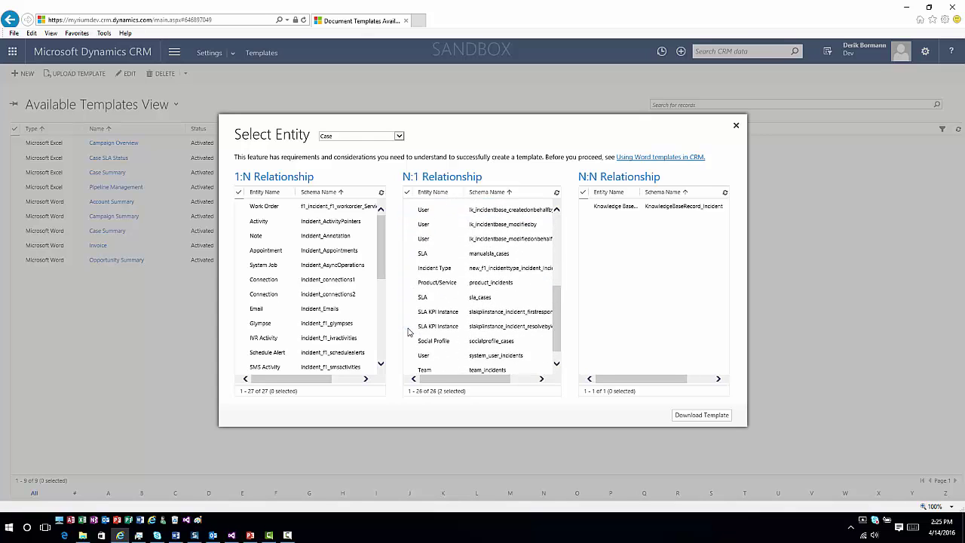
pyautogui.scroll(3, 414, 246)
pyautogui.click(407, 262)
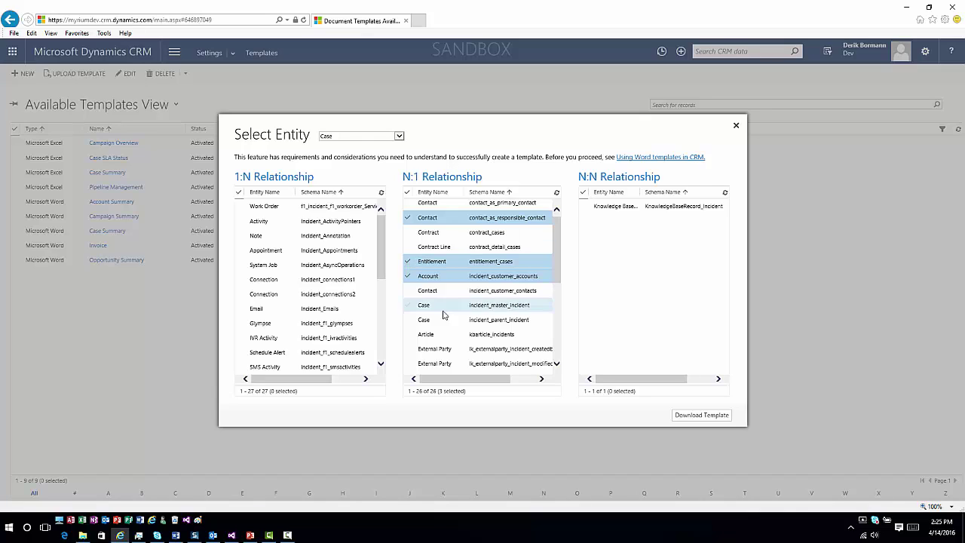
# Step: Download the Case template and save it to the Desktop as Case_4_14_2016 2_25 PM
pyautogui.click(696, 417)
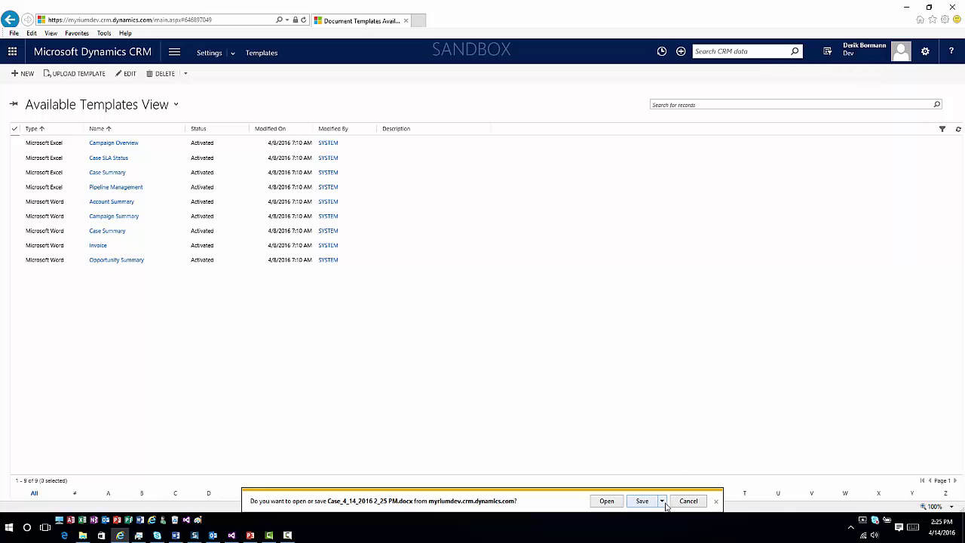
pyautogui.click(662, 501)
pyautogui.click(692, 490)
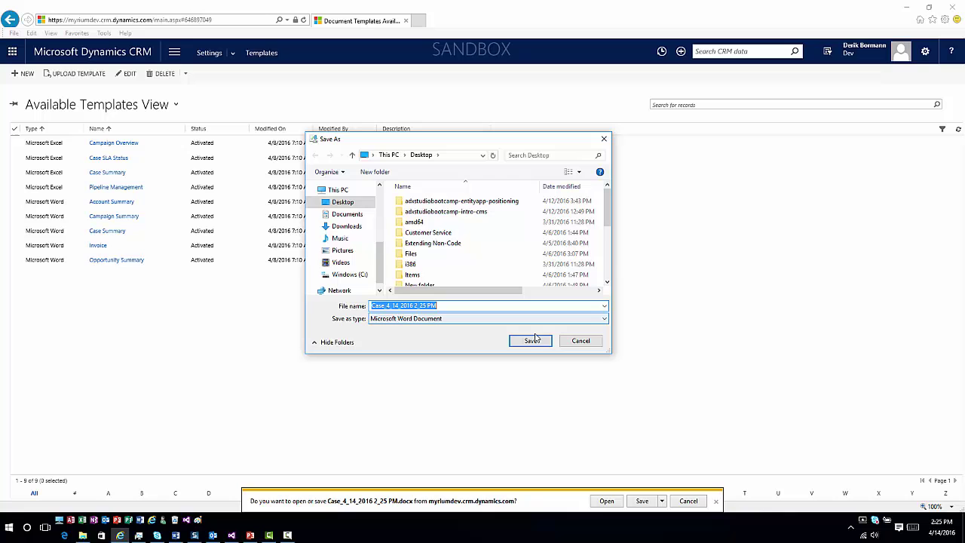
pyautogui.click(531, 342)
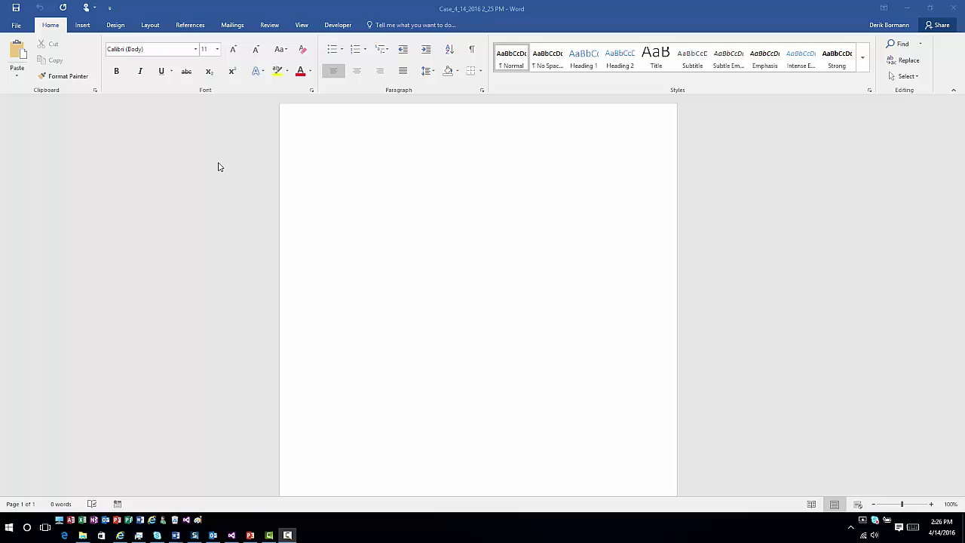
# Step: In Word, check the Customize Ribbon options for whether the Developer main tab is enabled
pyautogui.click(15, 27)
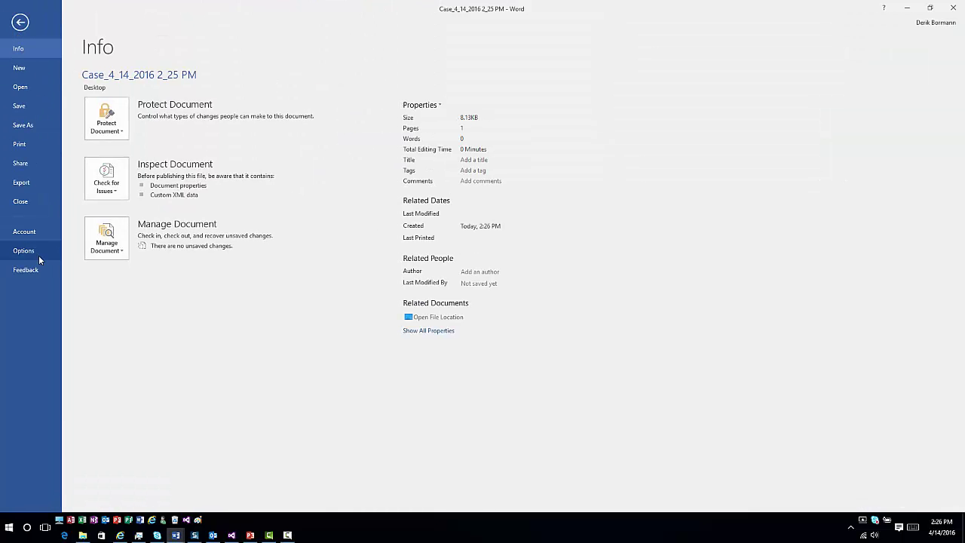
pyautogui.press('Escape')
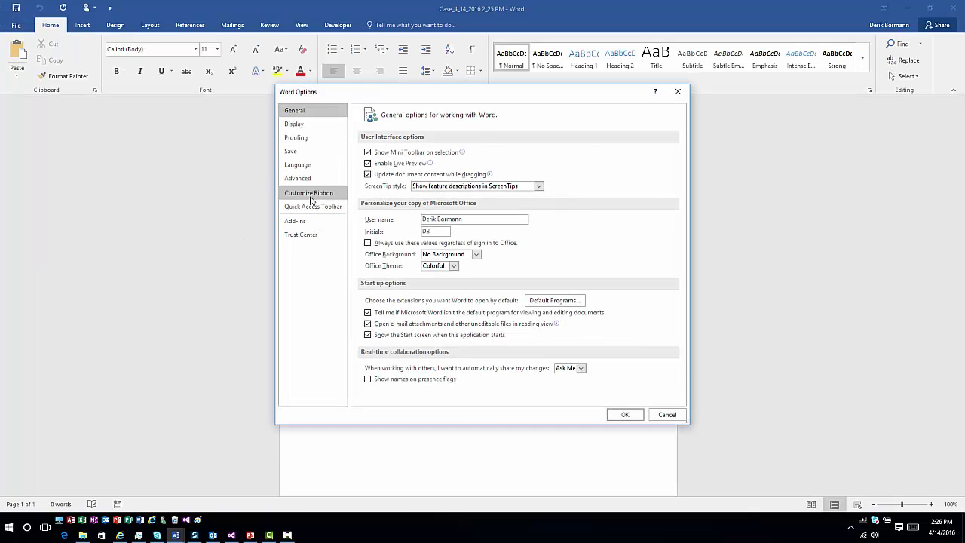
pyautogui.click(309, 193)
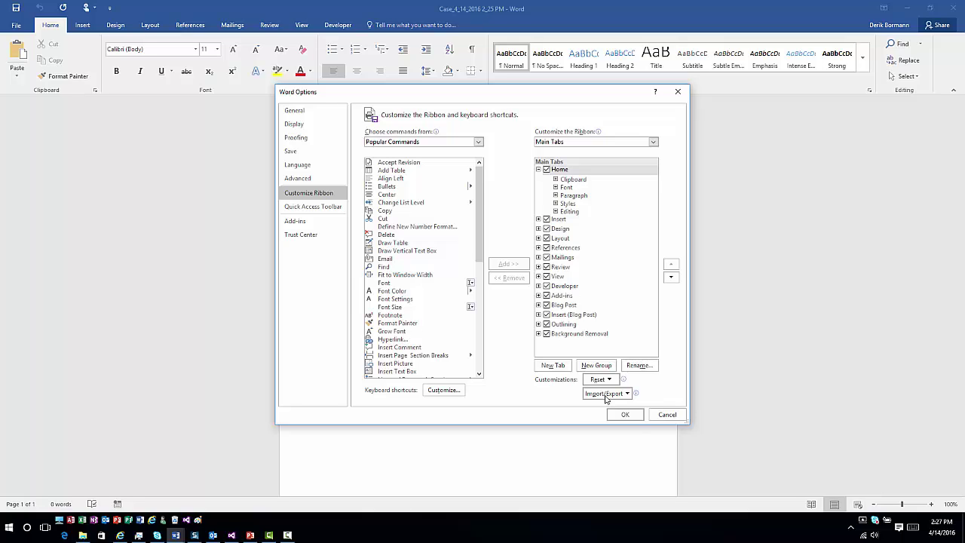
pyautogui.click(629, 417)
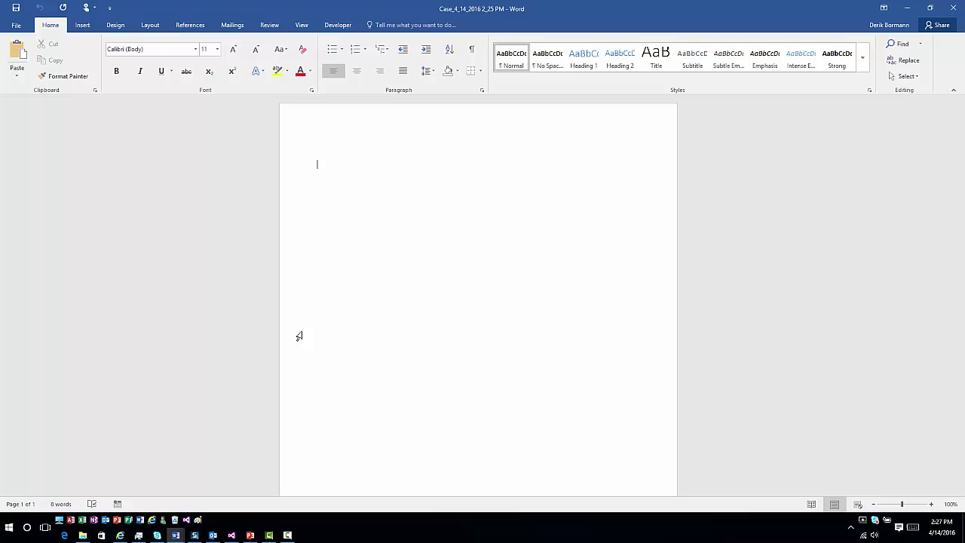
# Step: Turn off capitalizing the first letter of sentences in Word's AutoCorrect proofing options
pyautogui.click(25, 27)
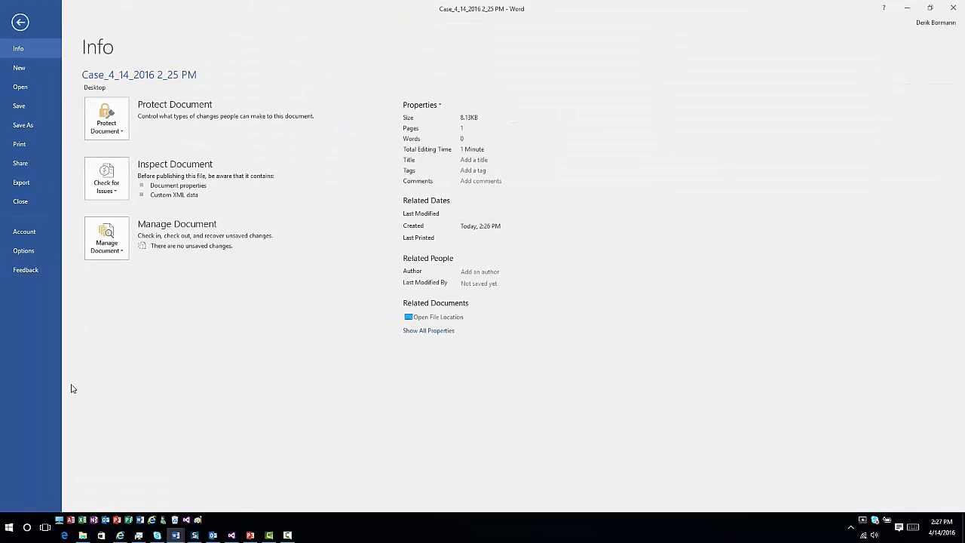
pyautogui.click(23, 252)
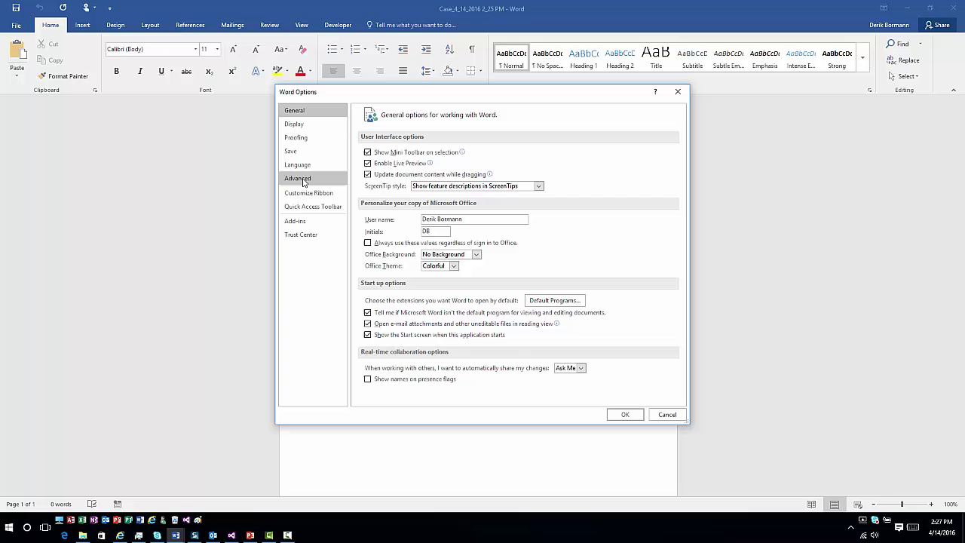
pyautogui.click(304, 182)
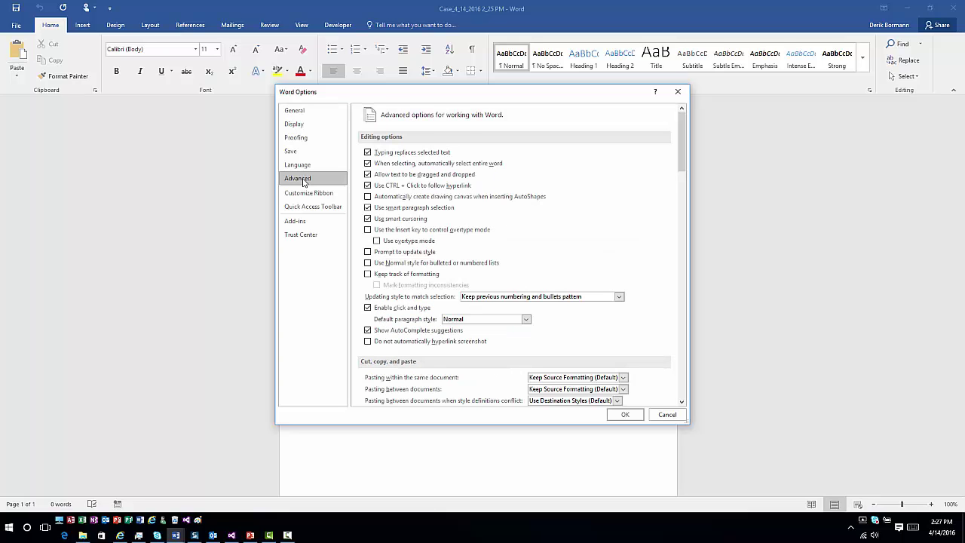
pyautogui.click(312, 139)
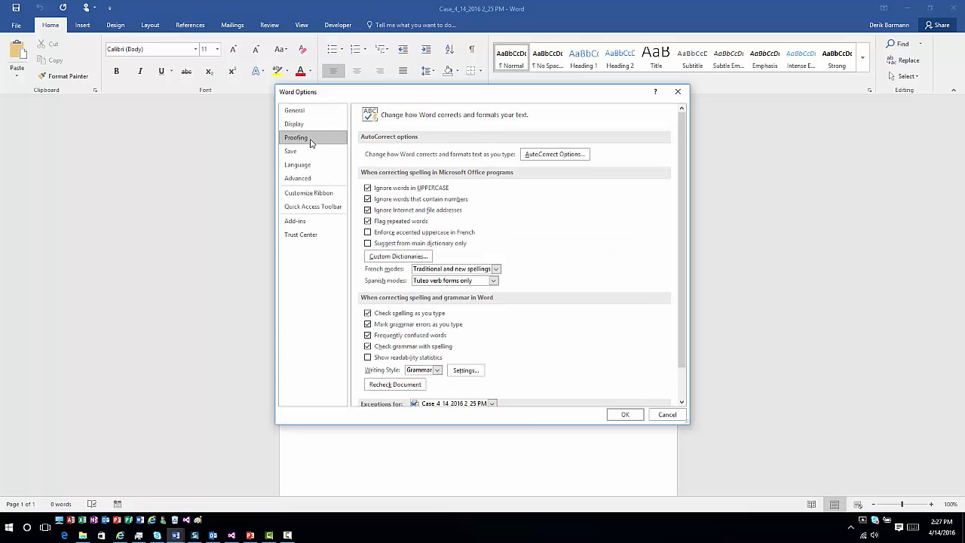
pyautogui.click(555, 156)
pyautogui.click(392, 191)
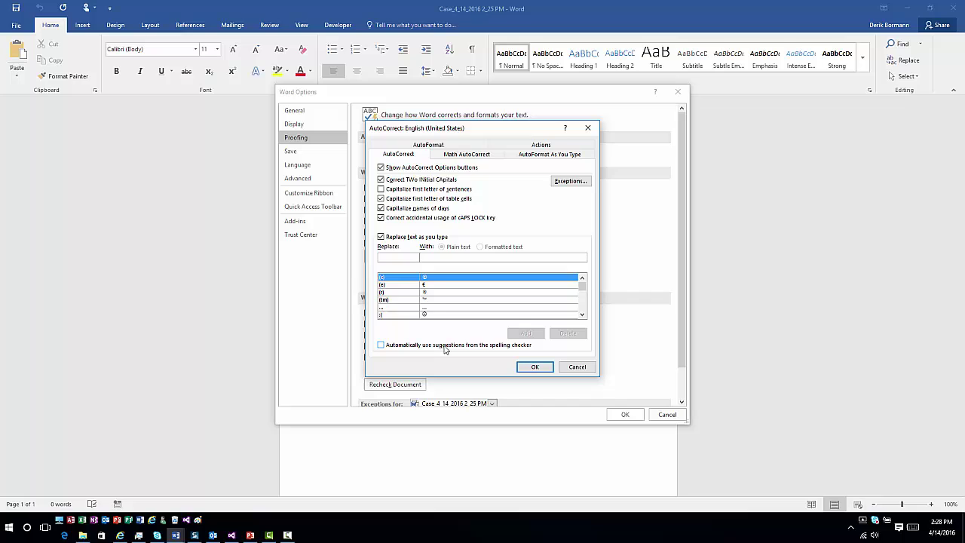
pyautogui.click(544, 369)
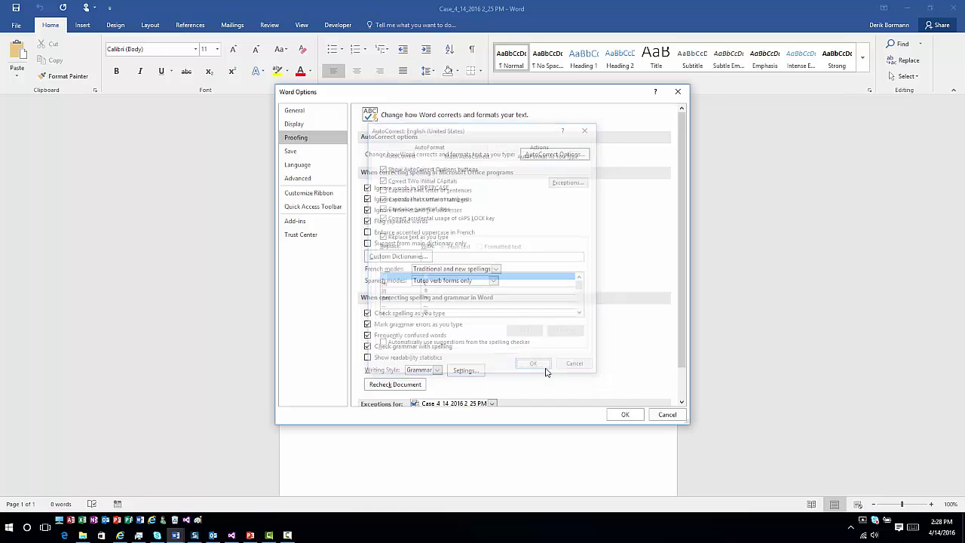
# Step: Show the XML Mapping pane, choose the urn:microsoft-crm/document-template/incident/112/ part and expand the incident node to browse its fields
pyautogui.click(662, 415)
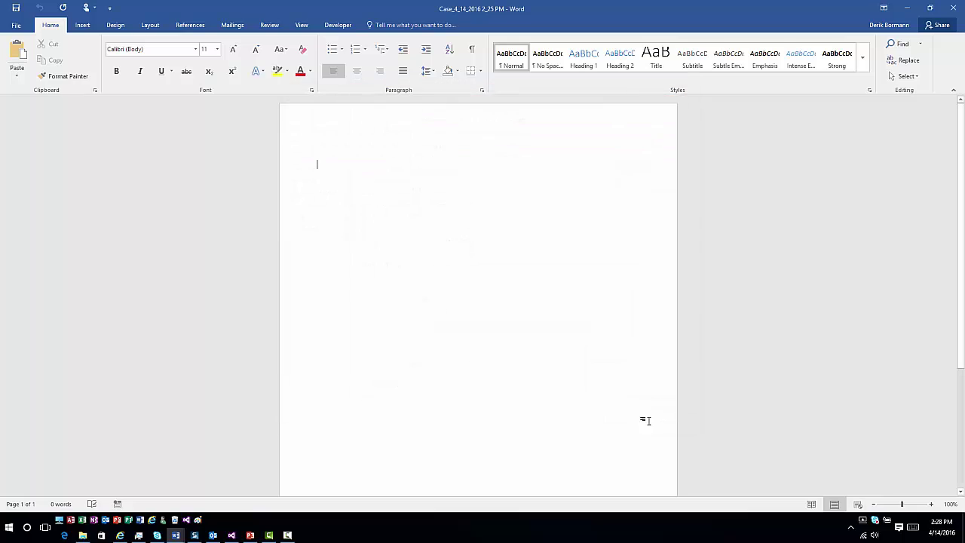
pyautogui.click(337, 25)
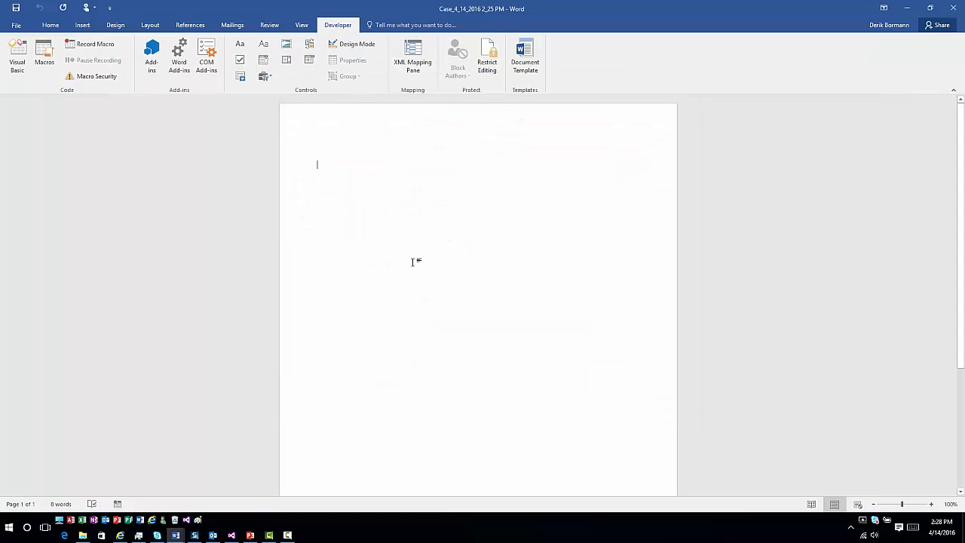
pyautogui.click(407, 70)
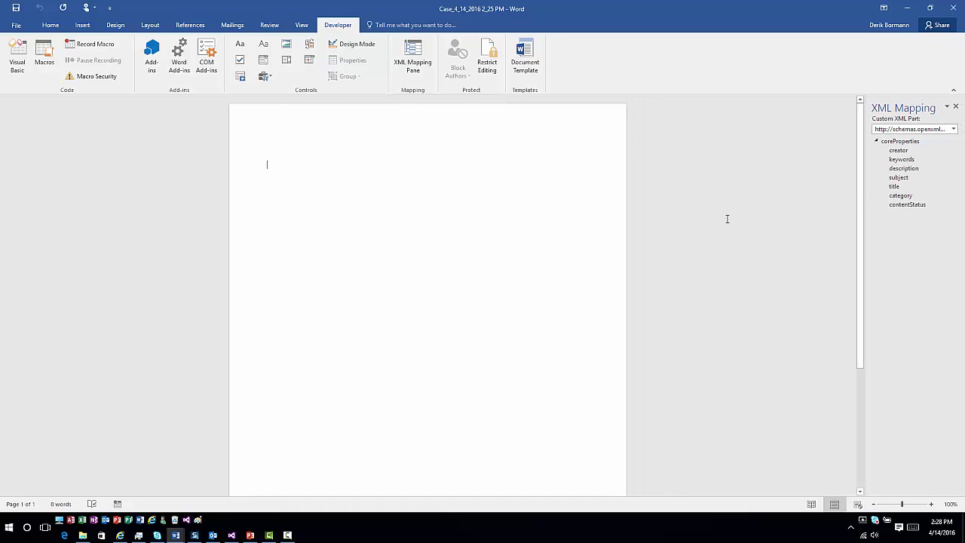
pyautogui.click(954, 130)
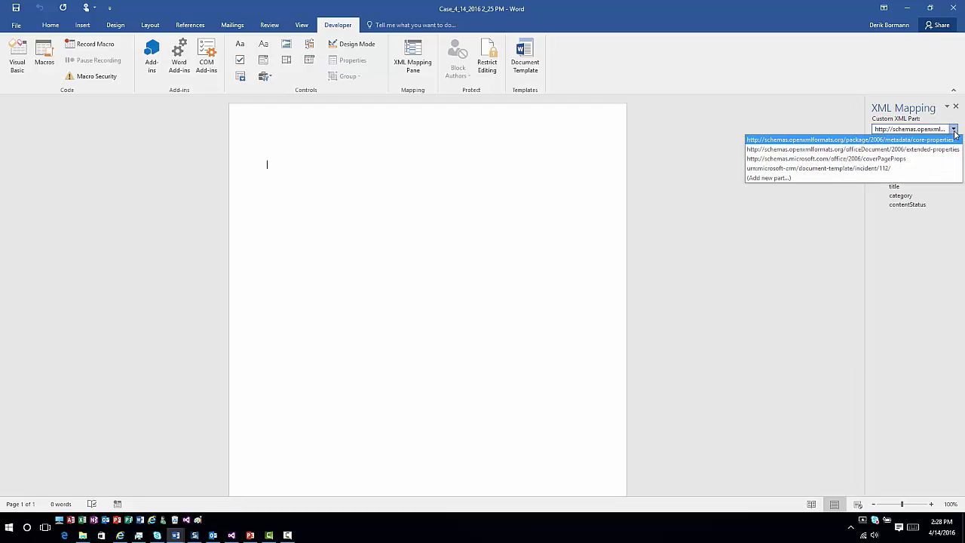
pyautogui.click(827, 169)
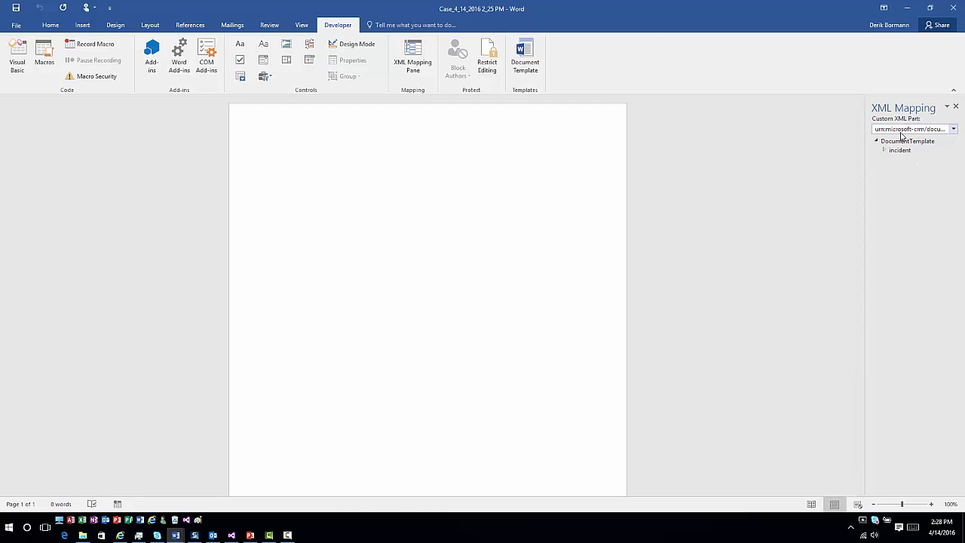
pyautogui.click(886, 151)
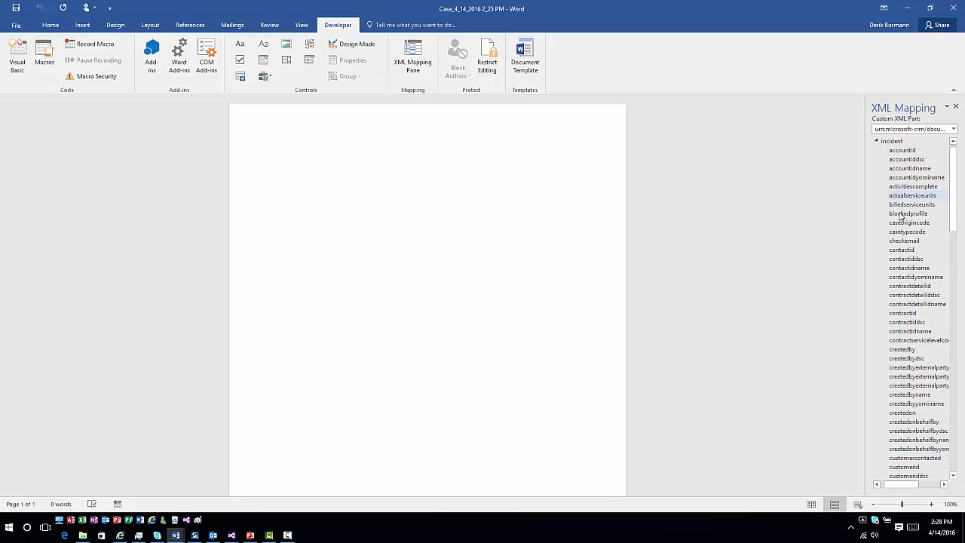
pyautogui.scroll(-5, 906, 329)
pyautogui.scroll(4, 907, 330)
pyautogui.scroll(-15, 907, 330)
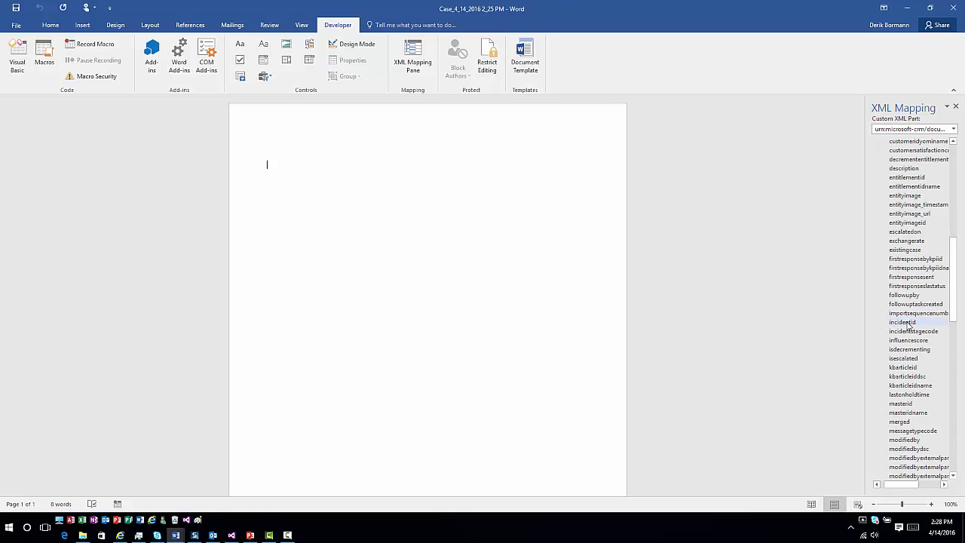
pyautogui.scroll(-10, 908, 325)
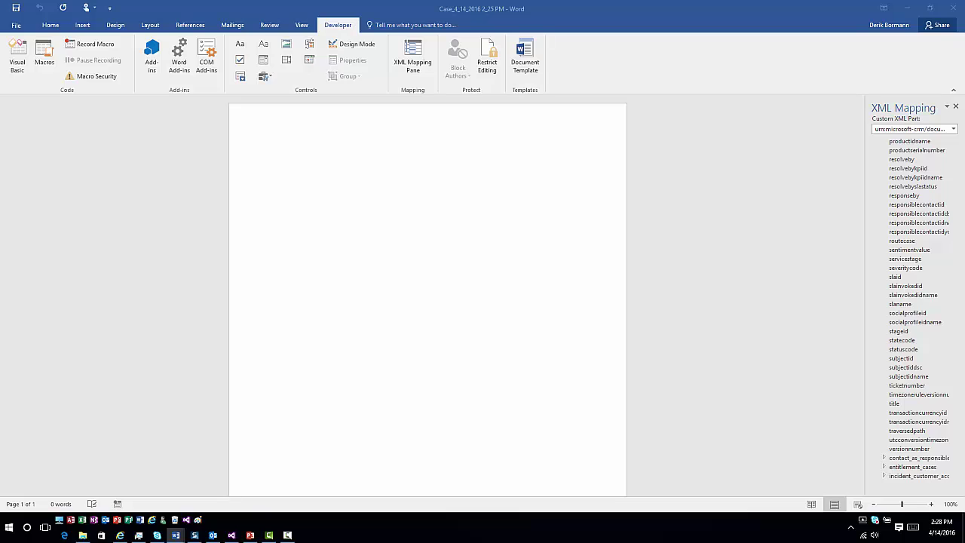
# Step: Paste the prepared case letter text into the blank document and delete the <contact> placeholder after "Hello"
pyautogui.click(274, 197)
pyautogui.hotkey('ctrl', 'v')
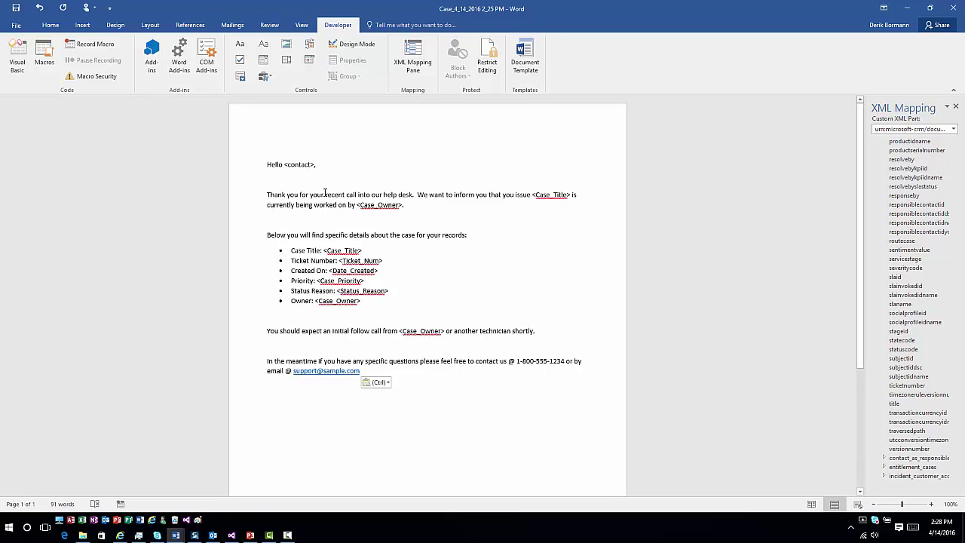
pyautogui.press('BackSpace')
pyautogui.press('BackSpace')
pyautogui.press('BackSpace')
pyautogui.press('BackSpace')
pyautogui.press('BackSpace')
pyautogui.press('BackSpace')
pyautogui.press('BackSpace')
pyautogui.press('BackSpace')
pyautogui.press('BackSpace')
# Step: Insert the incident field contactidname as a plain text content control after "Hello"
pyautogui.scroll(20, 930, 218)
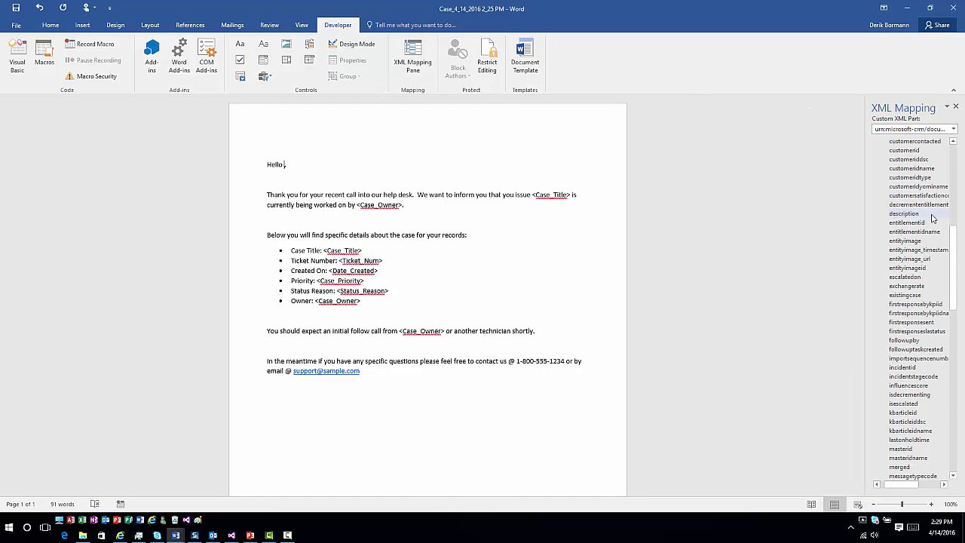
pyautogui.scroll(6, 932, 217)
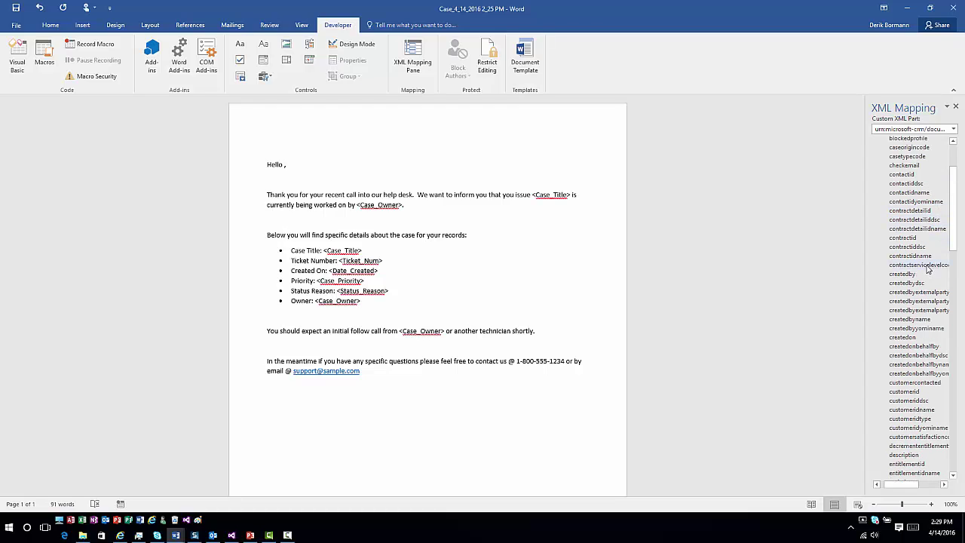
pyautogui.rightClick(914, 194)
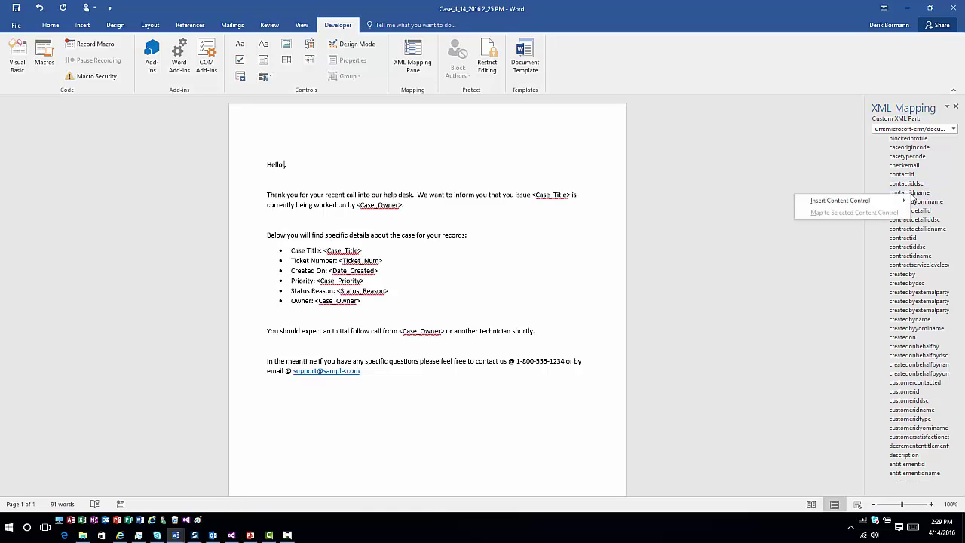
pyautogui.moveTo(863, 203)
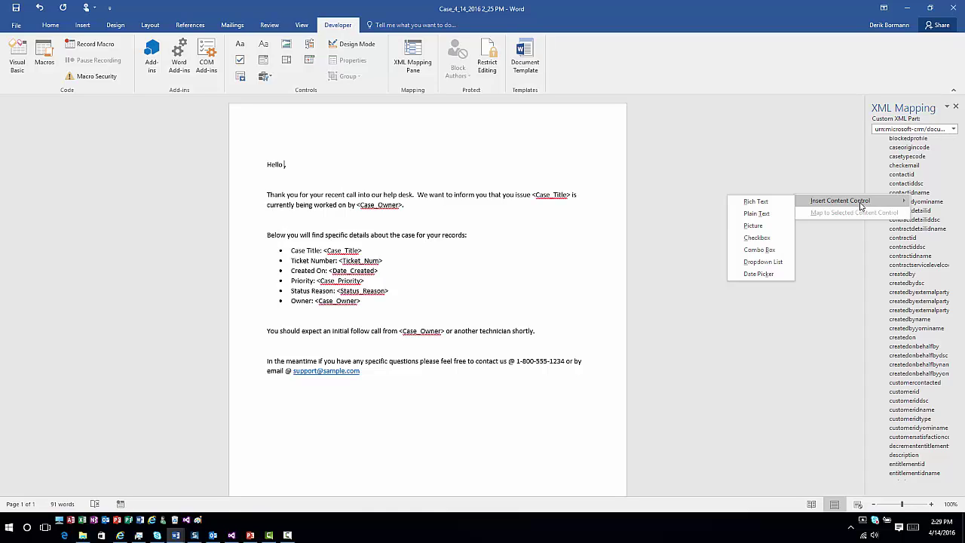
pyautogui.click(783, 214)
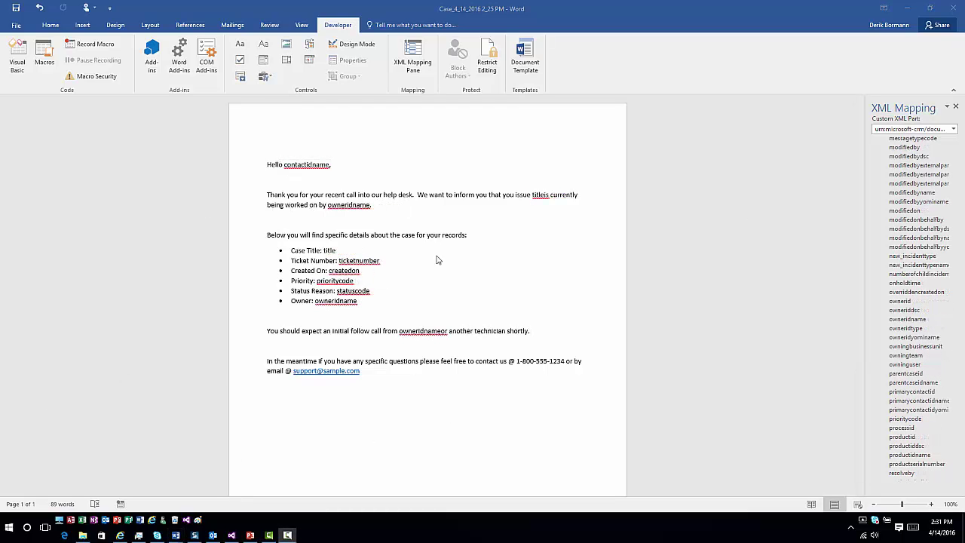
# Step: Separate the title field from the word "is" with a space in the letter's first paragraph
pyautogui.click(547, 196)
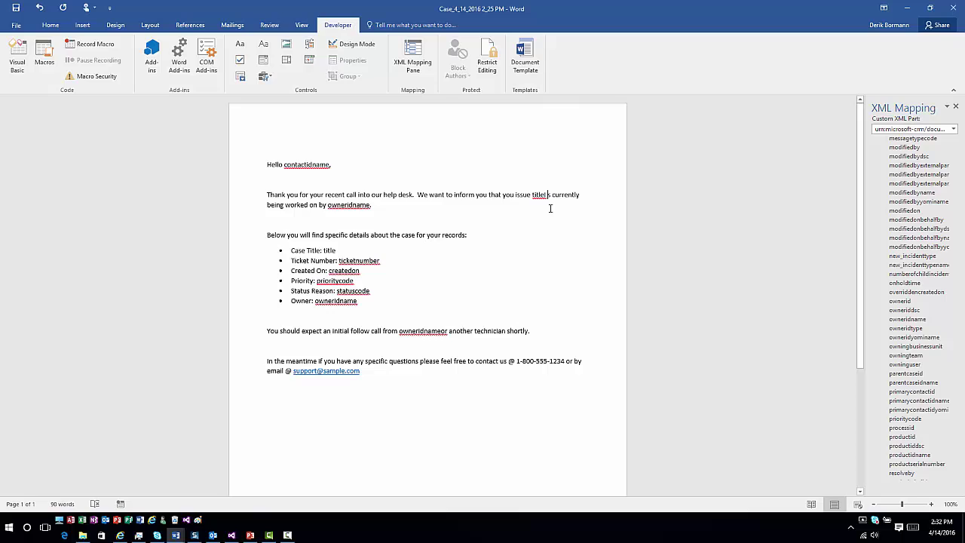
pyautogui.press('BackSpace')
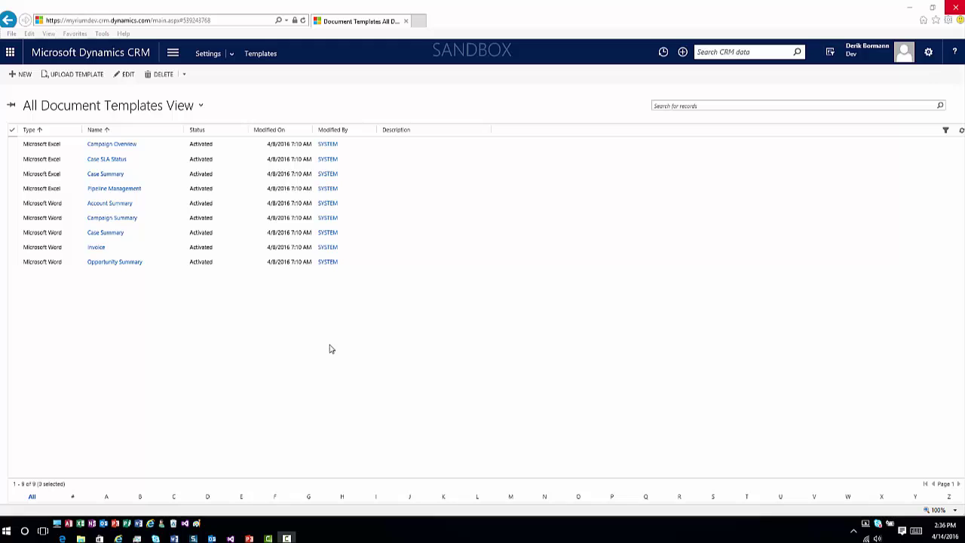
# Step: In Dynamics CRM, upload the Word file Case_4_14_2016 2_25 PM from the Desktop as a document template
pyautogui.click(71, 73)
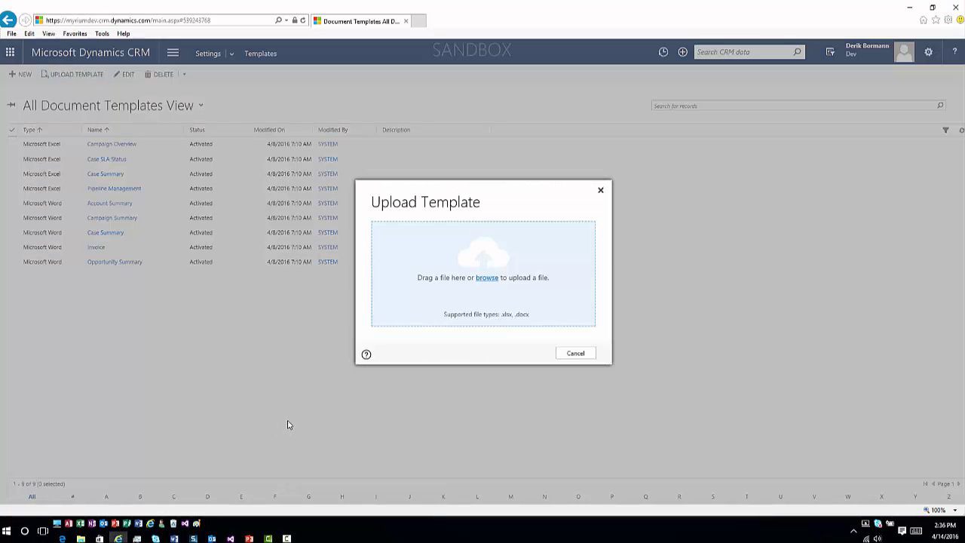
pyautogui.click(491, 280)
pyautogui.scroll(-5, 211, 154)
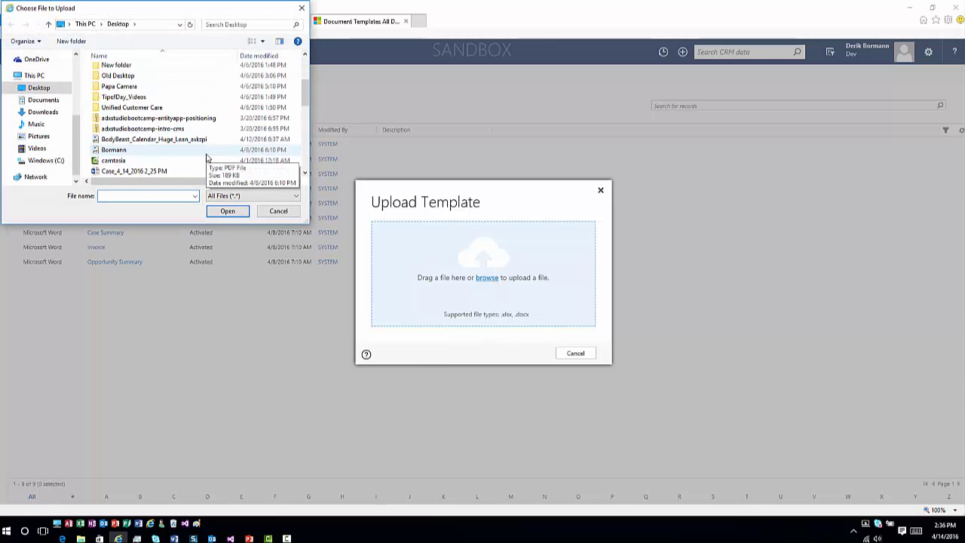
pyautogui.click(194, 140)
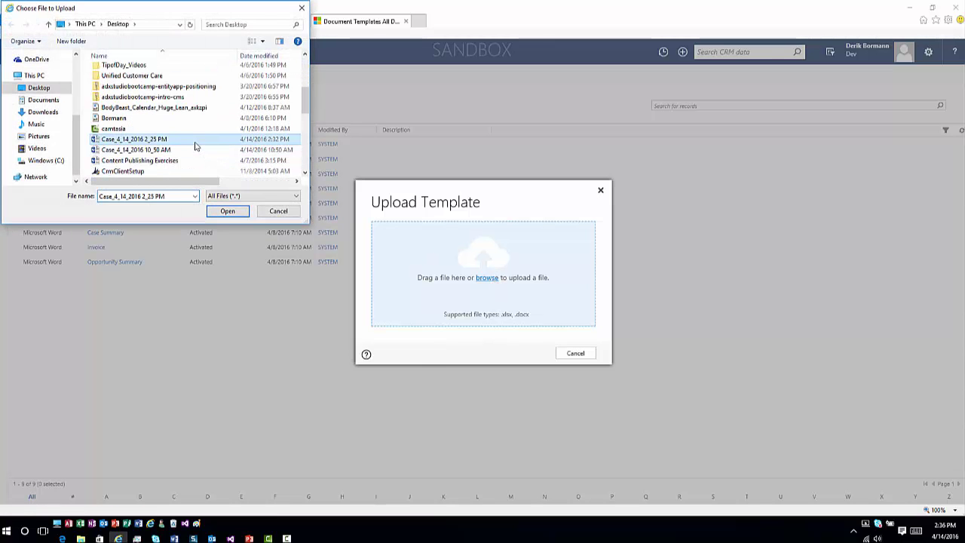
pyautogui.click(228, 213)
pyautogui.click(529, 353)
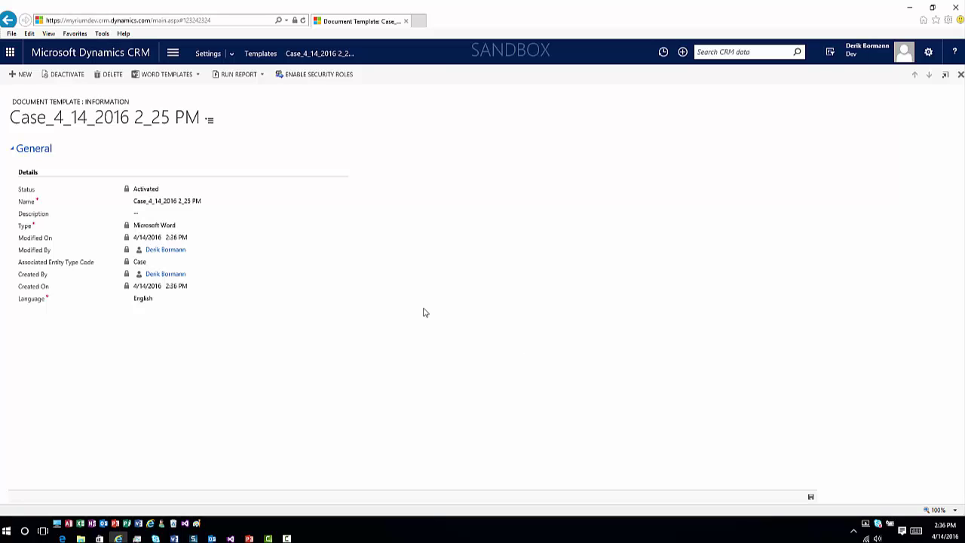
# Step: Go to the Service area's cases and open the case "Average order shipment time (sample)"
pyautogui.click(172, 55)
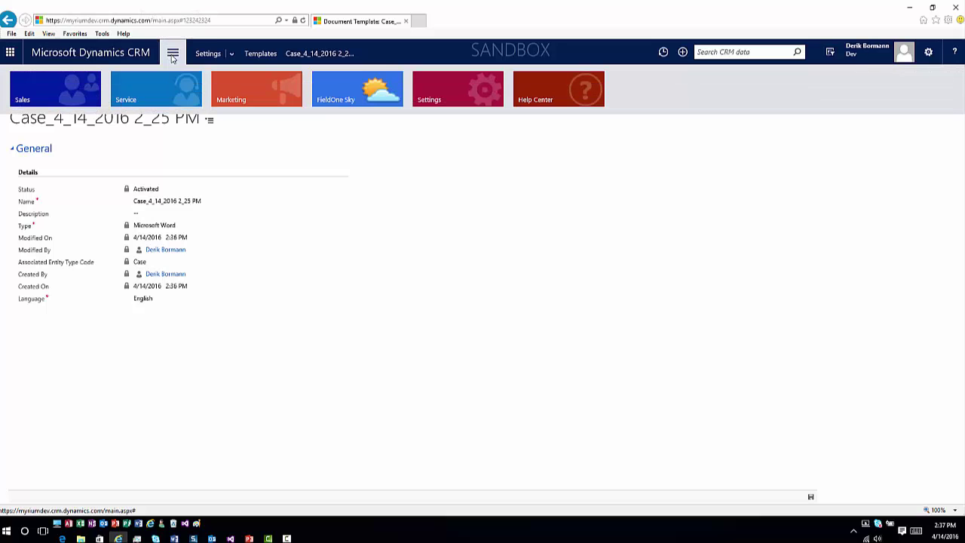
pyautogui.click(180, 90)
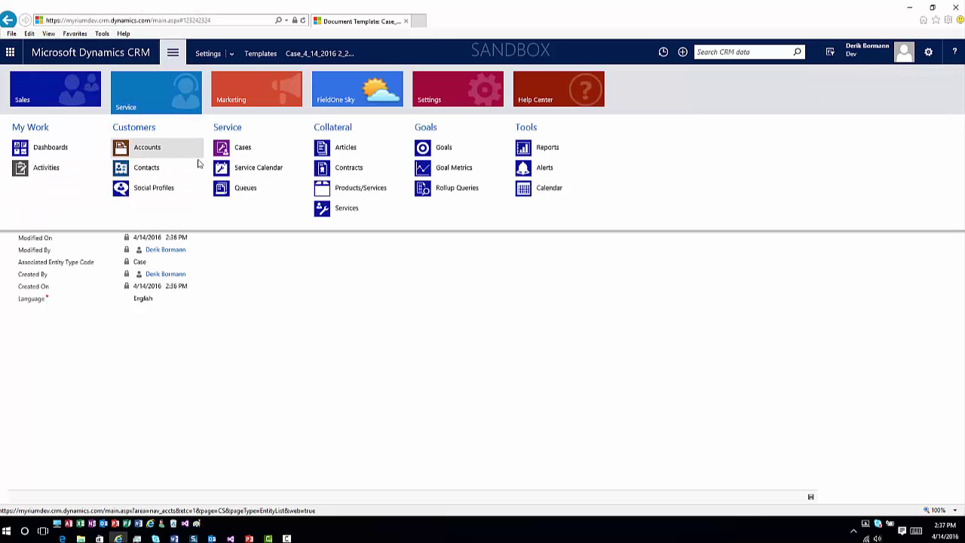
pyautogui.click(257, 155)
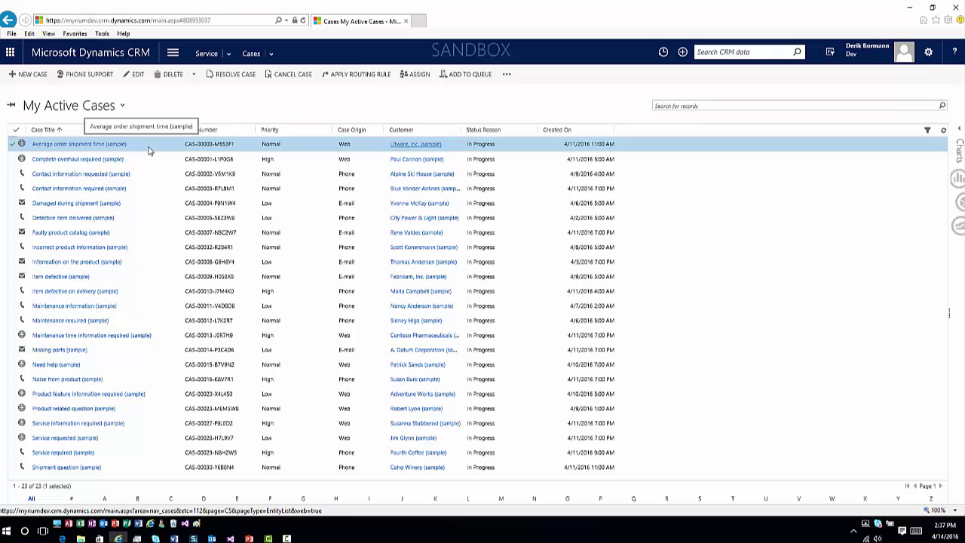
pyautogui.click(11, 145)
pyautogui.doubleClick(11, 149)
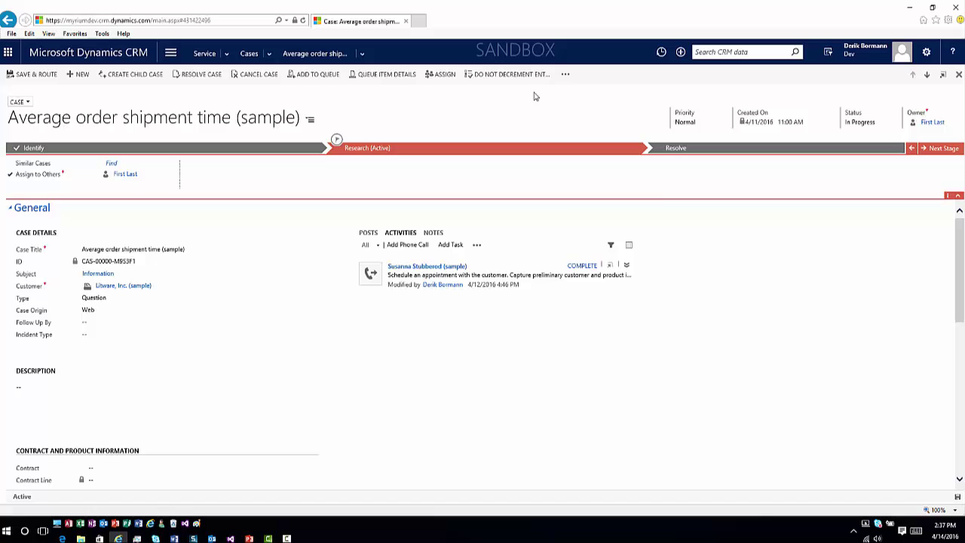
# Step: Generate a Word document for the case from the Case_4_14_2016 2_25 PM template, open it for editing and return to the CRM case
pyautogui.click(564, 74)
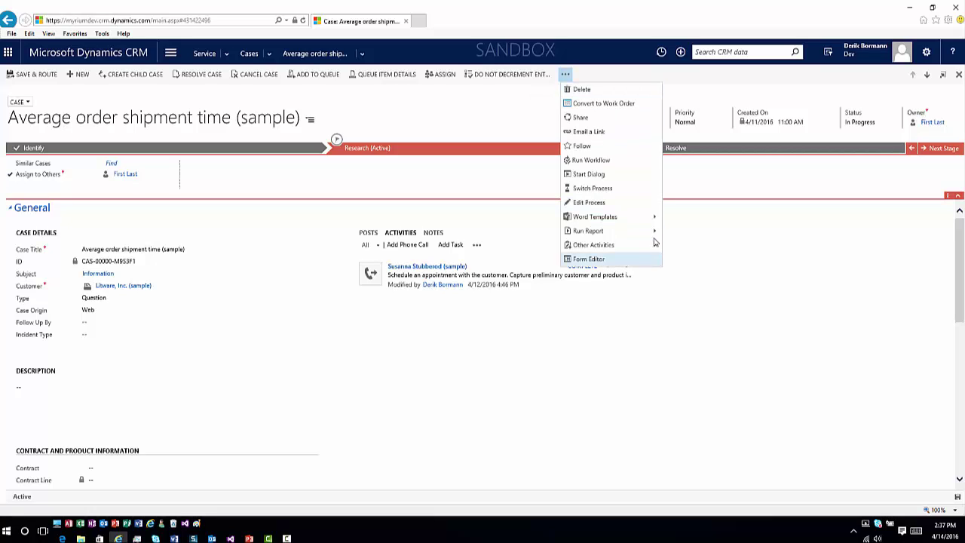
pyautogui.moveTo(641, 223)
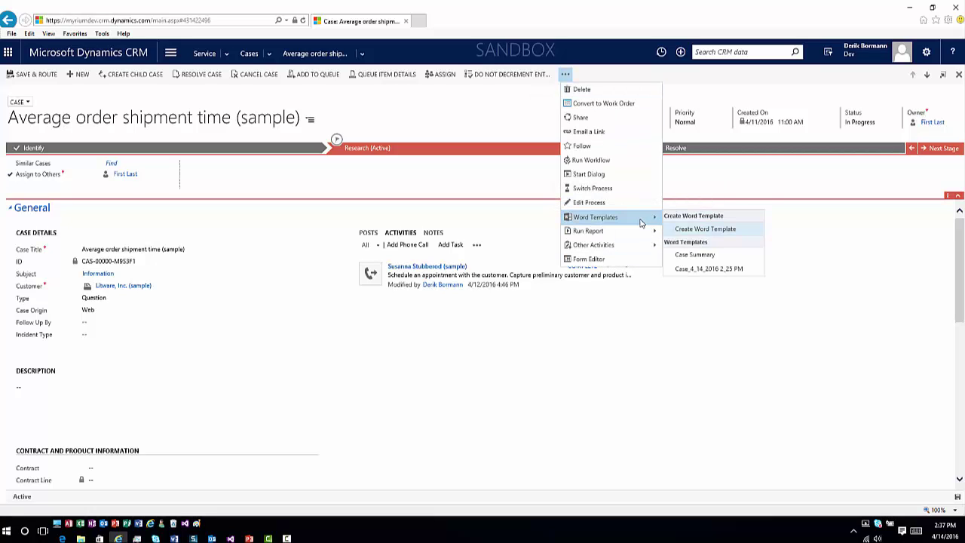
pyautogui.click(706, 269)
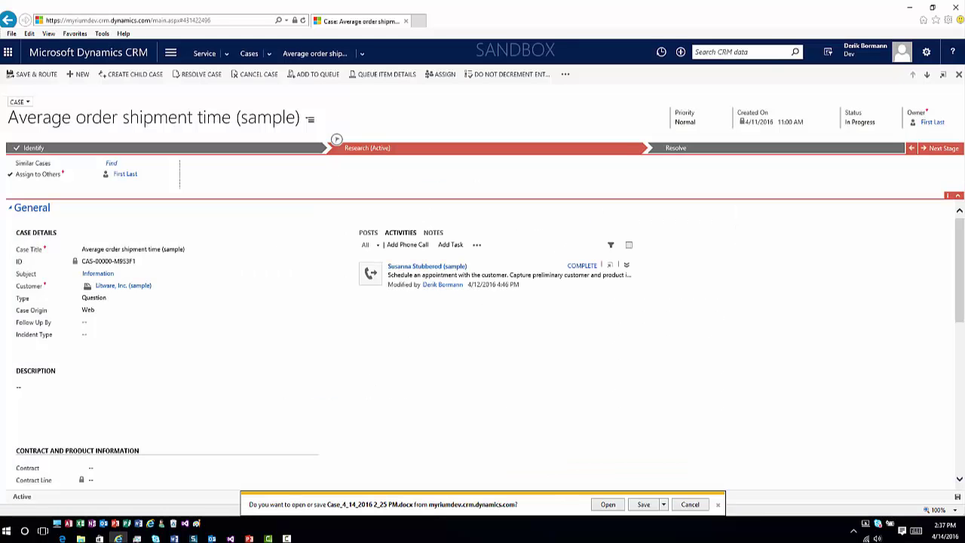
pyautogui.click(608, 506)
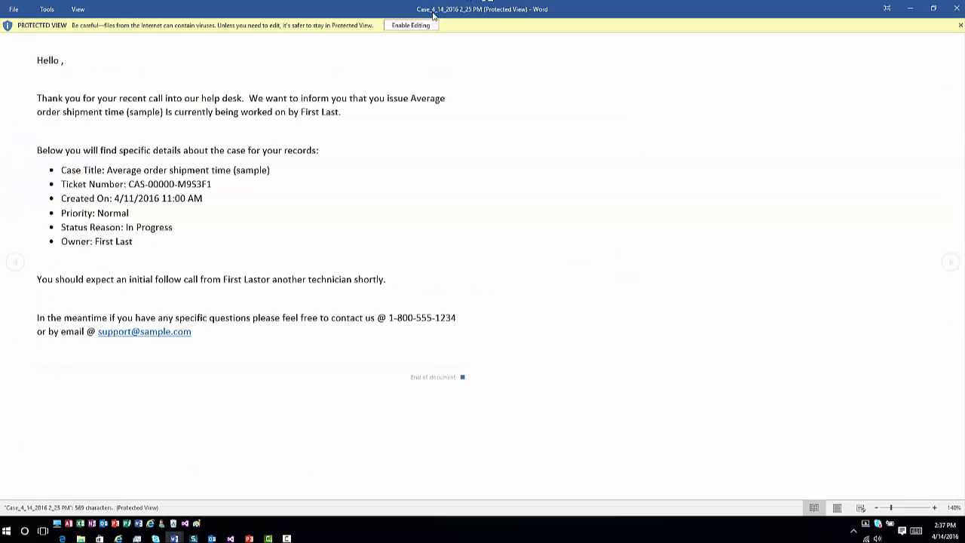
pyautogui.click(402, 28)
pyautogui.hotkey('alt', 'Tab')
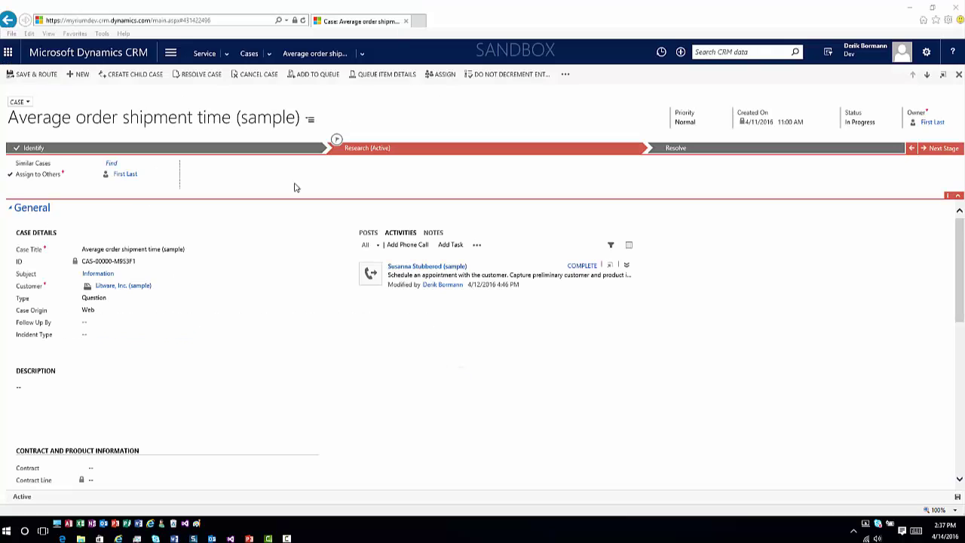